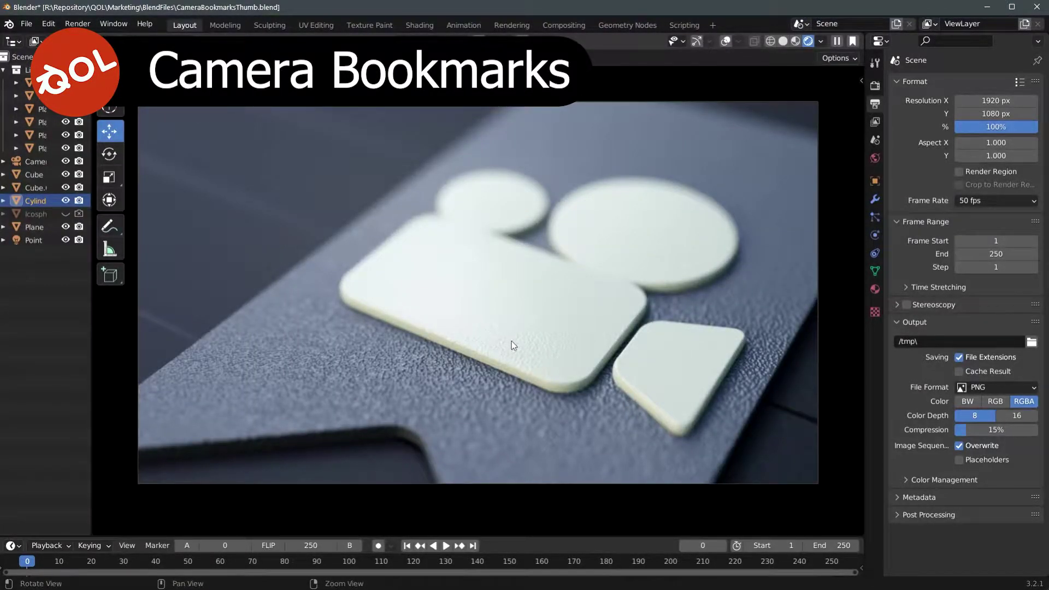
- Create two camera bookmarks with QOL Camera Bookmarks, each from a different camera angle on the camera emblem
{"action": "middle_click_drag", "start_coordinate": [554, 337], "coordinate": [548, 333]}
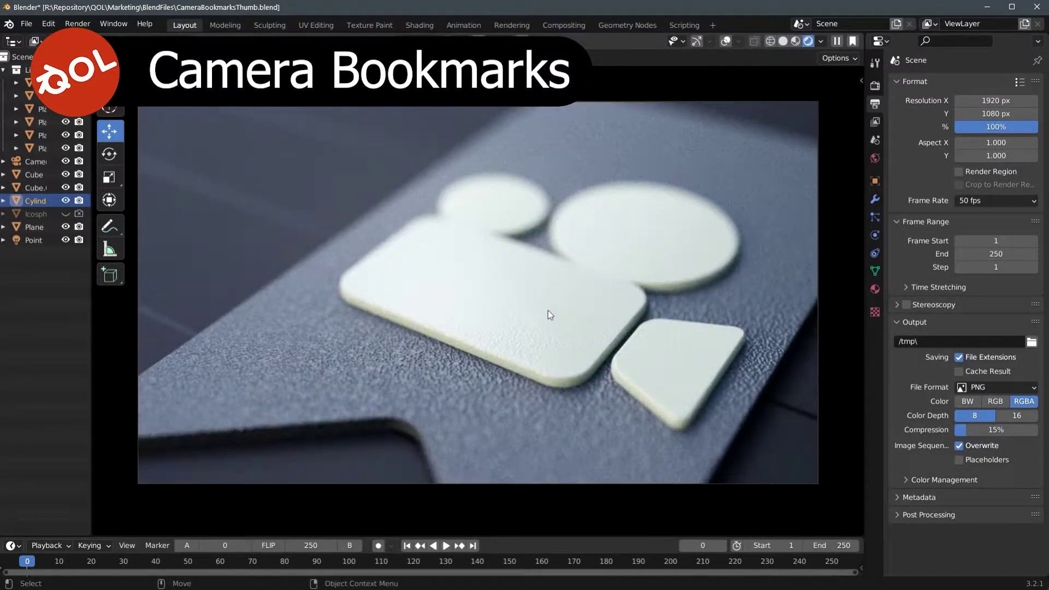
{"action": "middle_click_drag", "start_coordinate": [552, 311], "coordinate": [695, 249]}
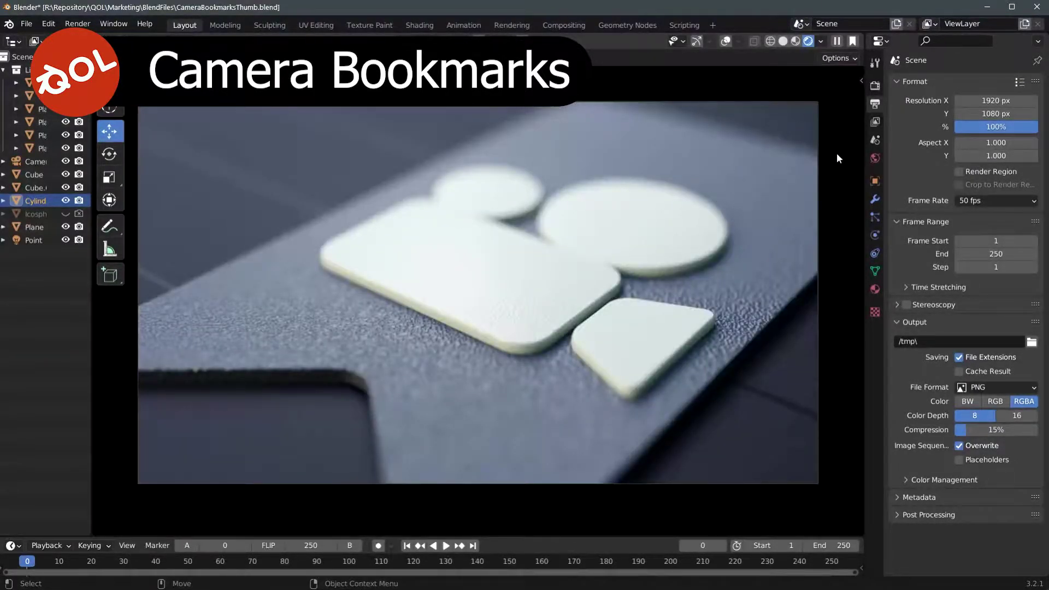
{"action": "left_click", "coordinate": [876, 64]}
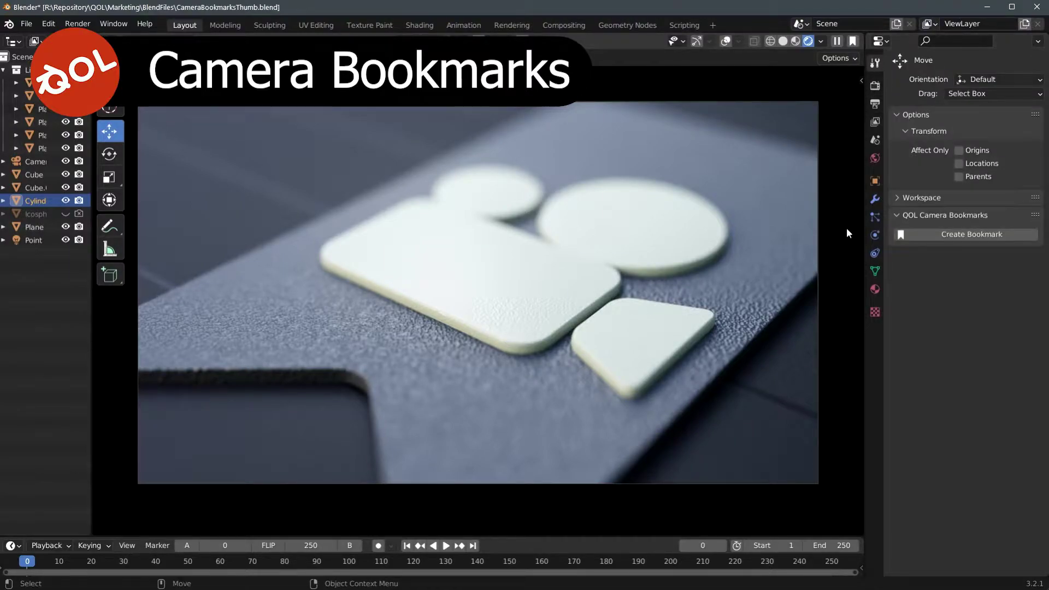
{"action": "left_click", "coordinate": [962, 234]}
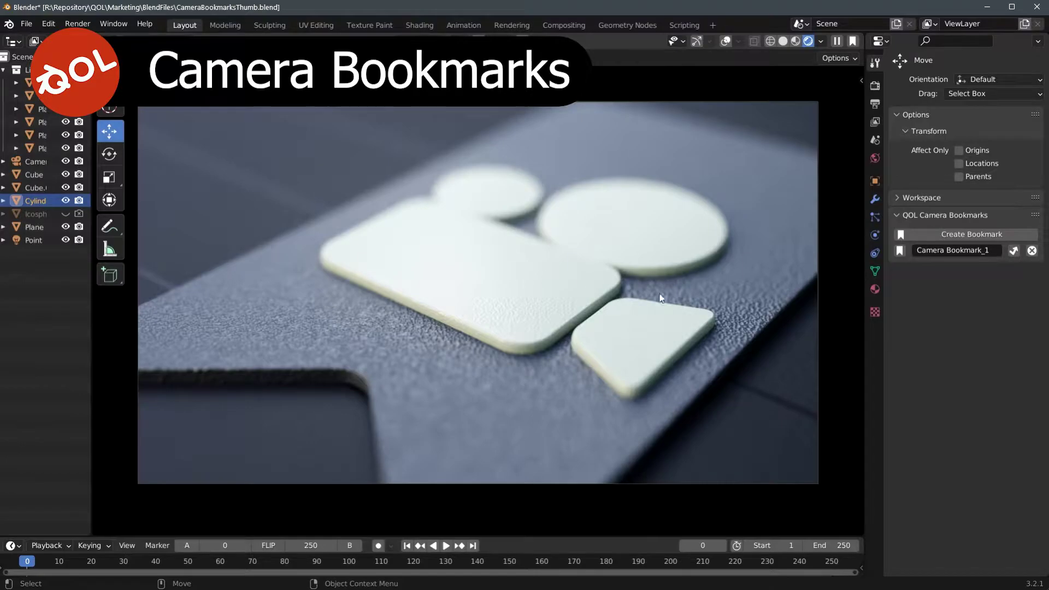
{"action": "middle_click_drag", "start_coordinate": [663, 295], "coordinate": [514, 296]}
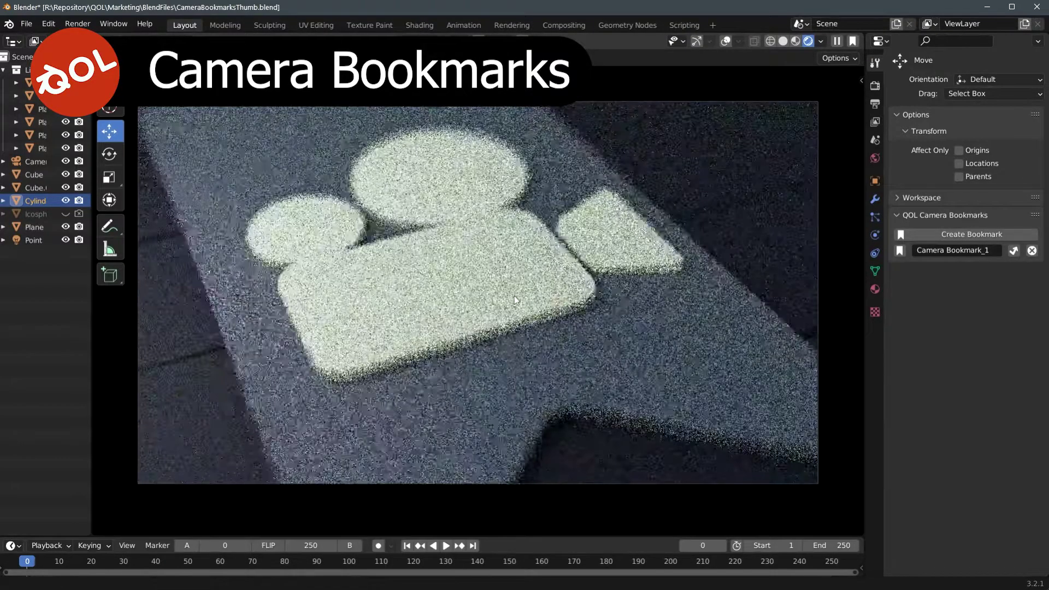
{"action": "left_click", "coordinate": [939, 235]}
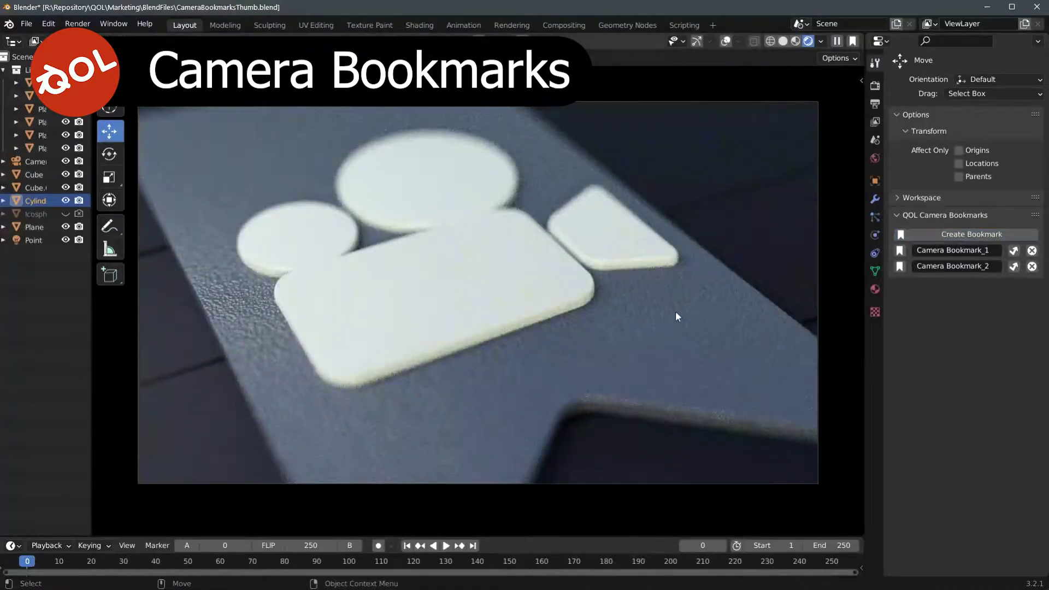
- Create several extra bookmarks of the current camera view and delete them, keeping only the first two
{"action": "left_click", "coordinate": [950, 235]}
{"action": "left_click", "coordinate": [950, 235]}
{"action": "left_click", "coordinate": [950, 235]}
{"action": "left_click", "coordinate": [950, 235]}
{"action": "left_click", "coordinate": [1032, 282]}
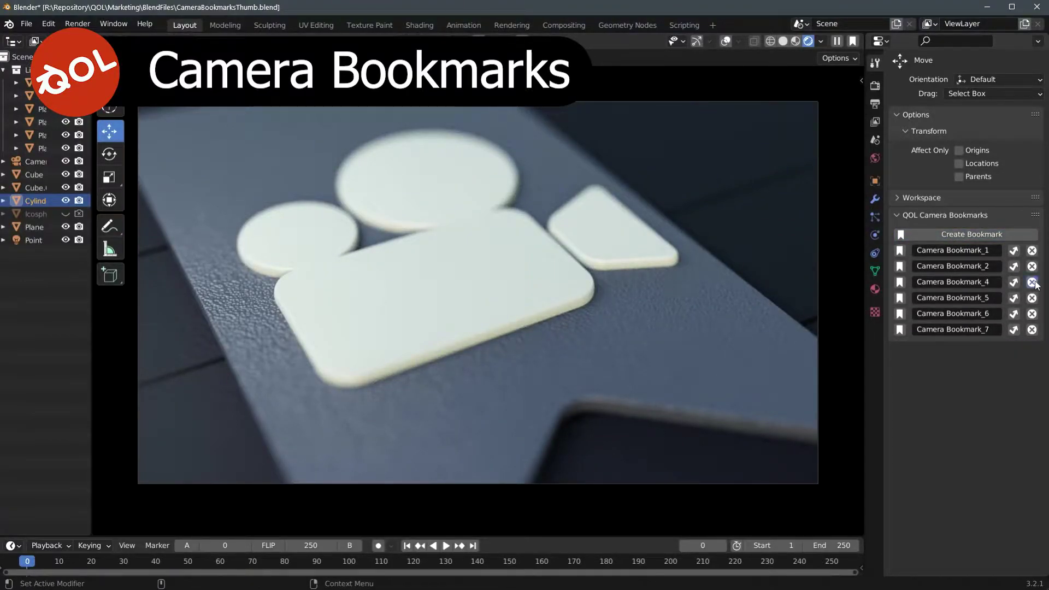
{"action": "left_click", "coordinate": [1032, 282]}
{"action": "left_click", "coordinate": [1032, 282]}
{"action": "left_click", "coordinate": [1032, 282]}
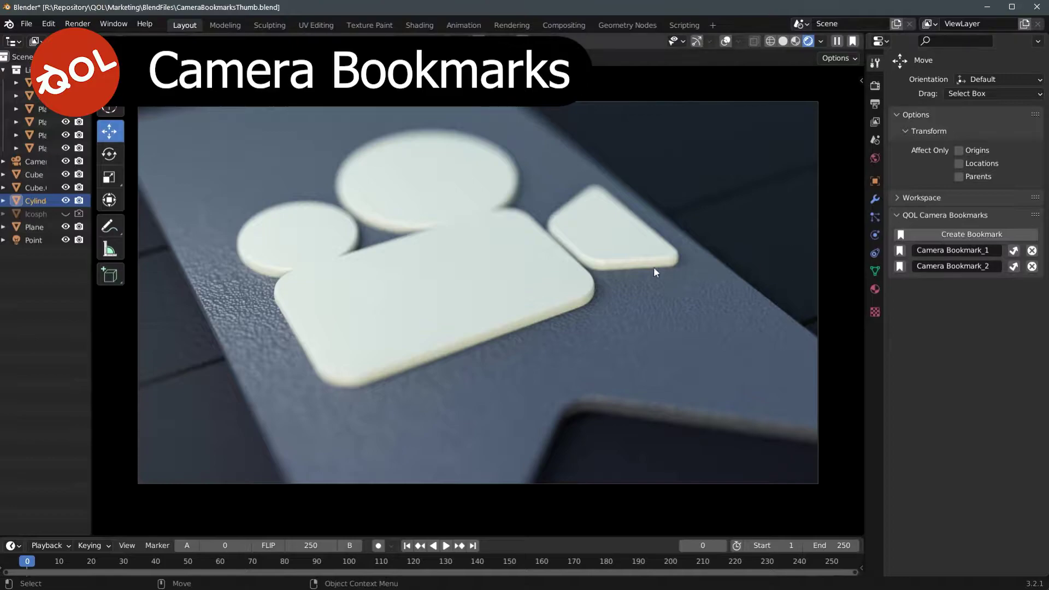
- Leave the camera view for a perspective view of the bookmark-shaped model and save two bookmarks of it
{"action": "left_click", "coordinate": [611, 282]}
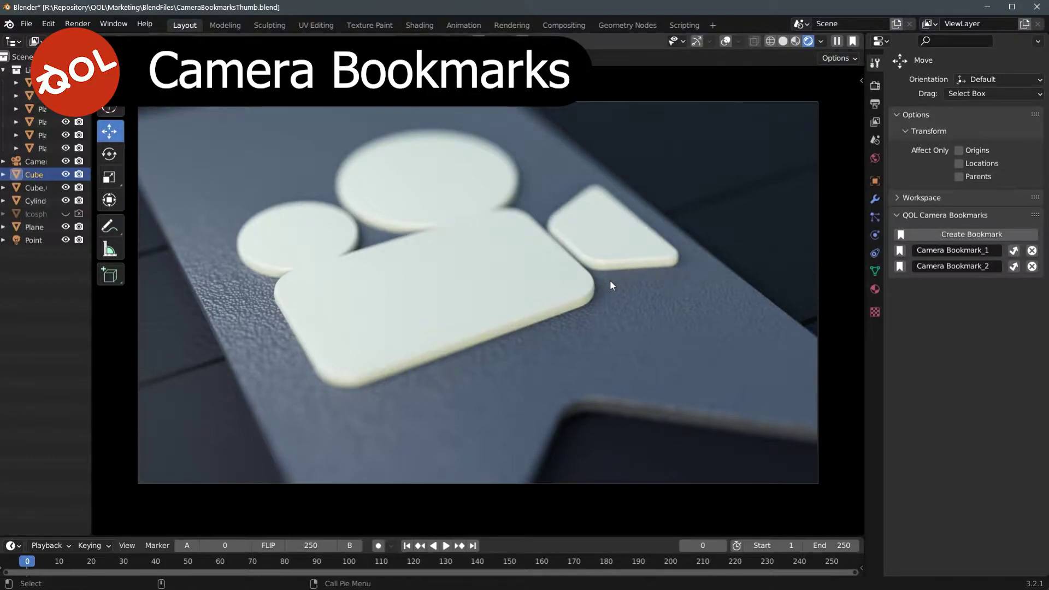
{"action": "key", "text": "KP_0"}
{"action": "middle_click_drag", "start_coordinate": [614, 312], "coordinate": [623, 279]}
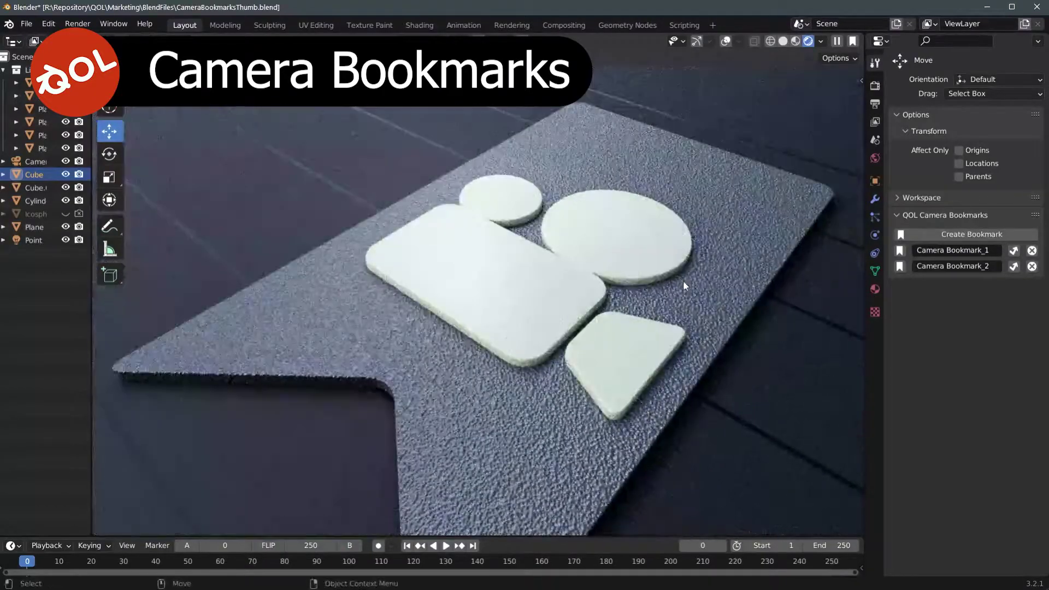
{"action": "left_click", "coordinate": [930, 235]}
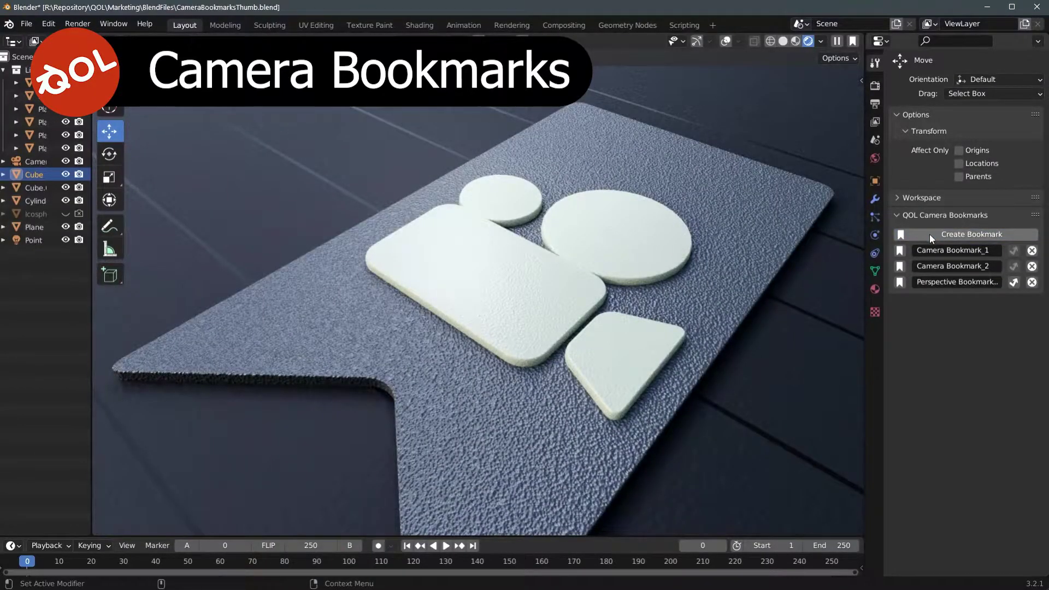
{"action": "left_click", "coordinate": [929, 234]}
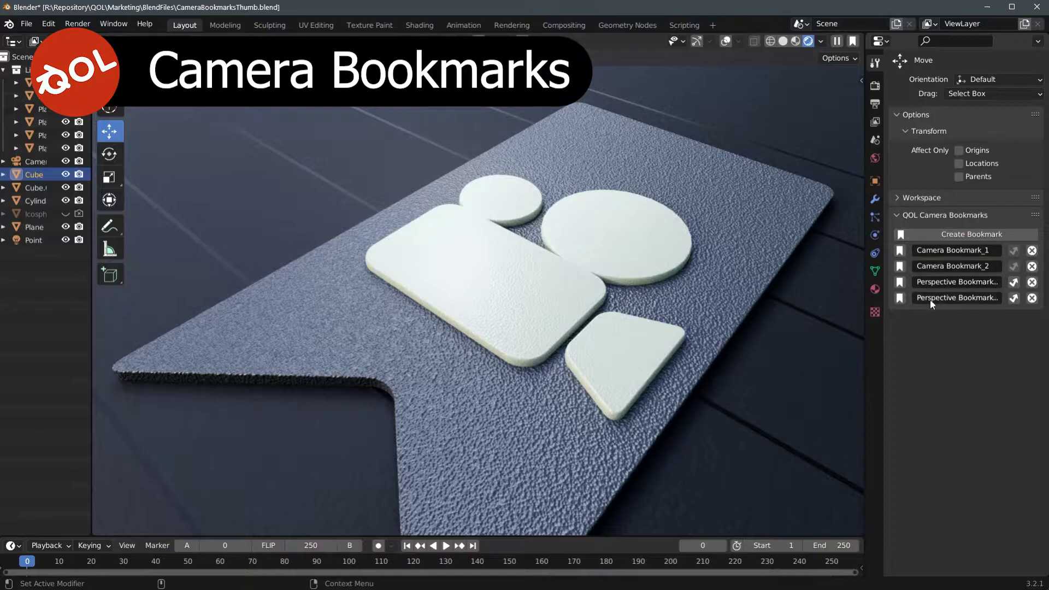
- Test the saved views by restoring Perspective Bookmark_2 and Perspective Bookmark_1 from different viewing angles
{"action": "middle_click_drag", "start_coordinate": [483, 303], "coordinate": [610, 298]}
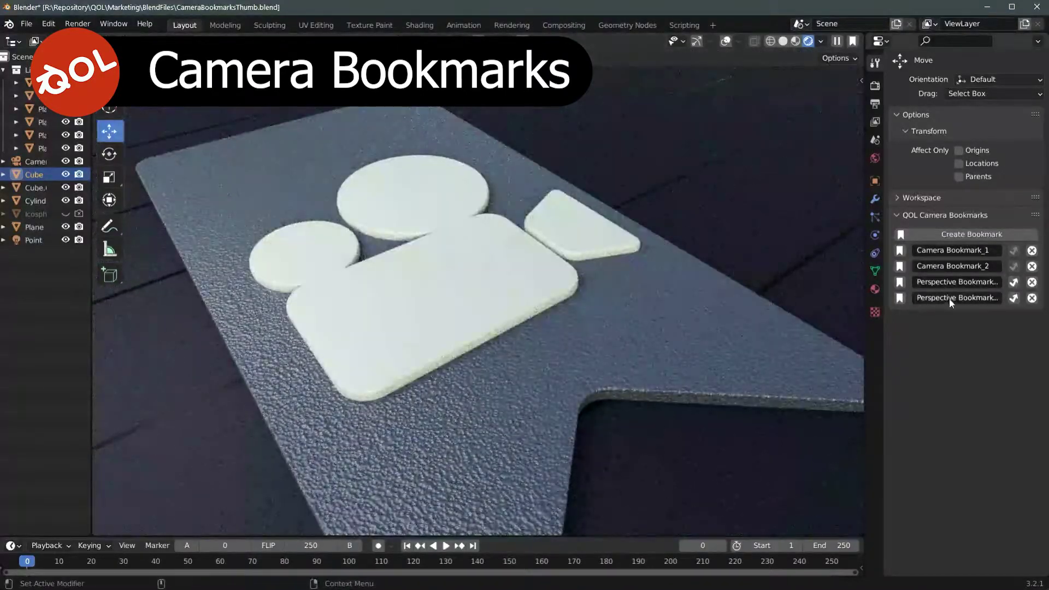
{"action": "left_click", "coordinate": [899, 298]}
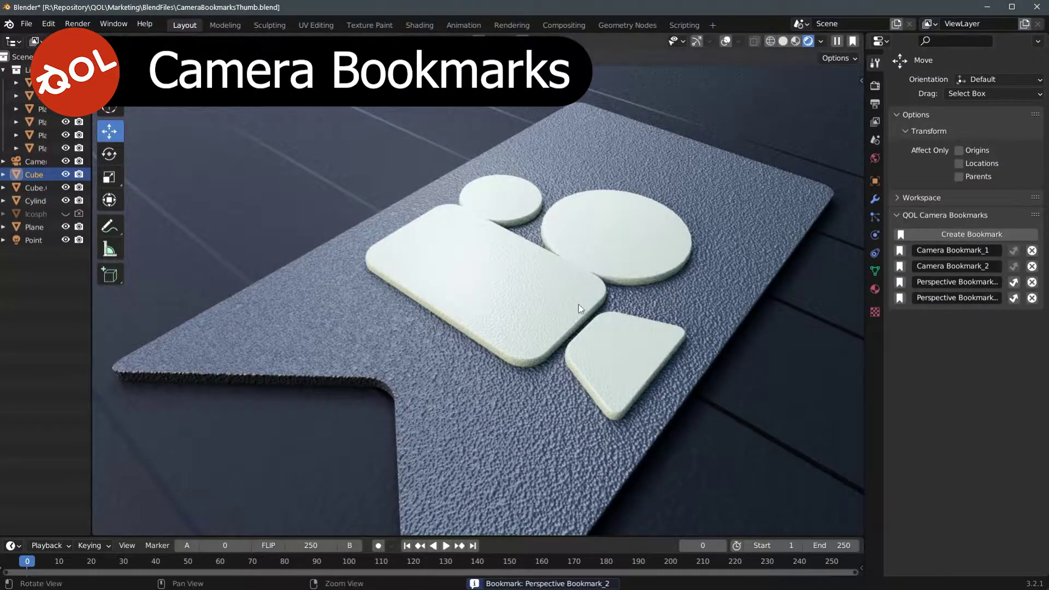
{"action": "middle_click_drag", "start_coordinate": [579, 304], "coordinate": [748, 290]}
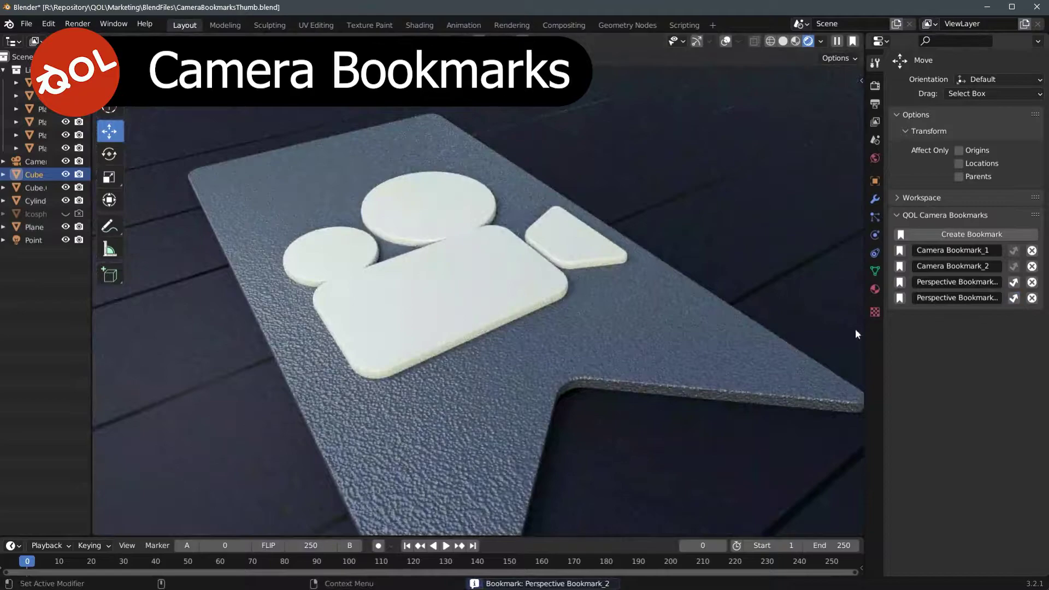
{"action": "left_click", "coordinate": [900, 284]}
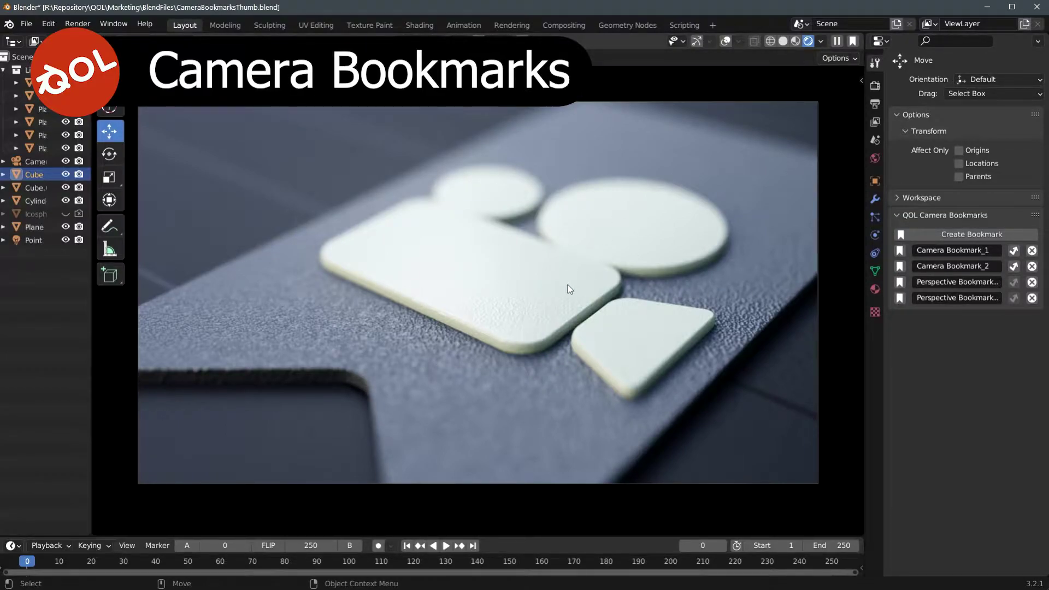
{"action": "left_click", "coordinate": [900, 282]}
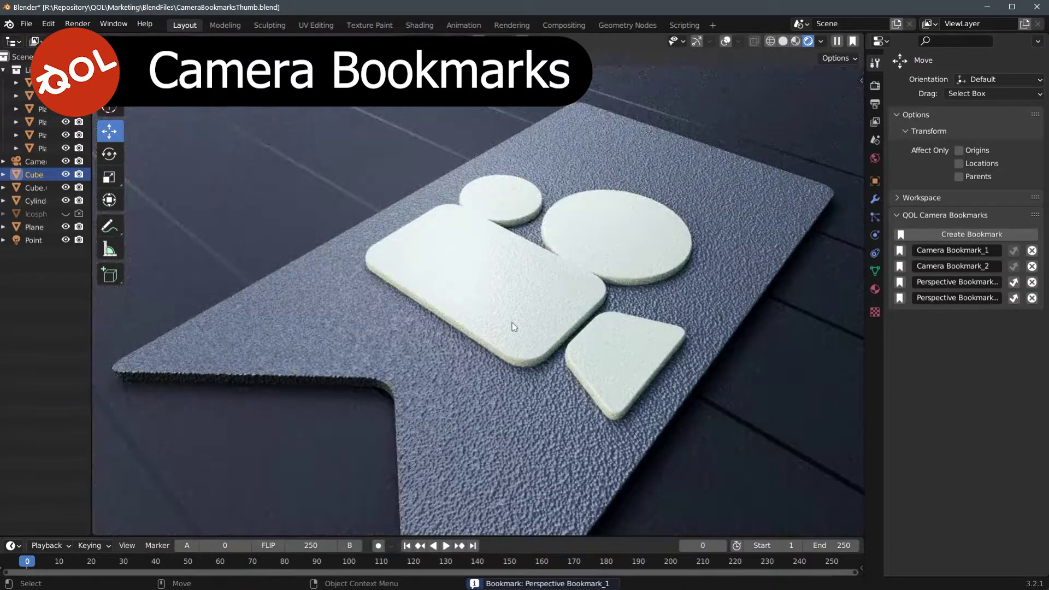
{"action": "middle_click_drag", "start_coordinate": [511, 316], "coordinate": [589, 308]}
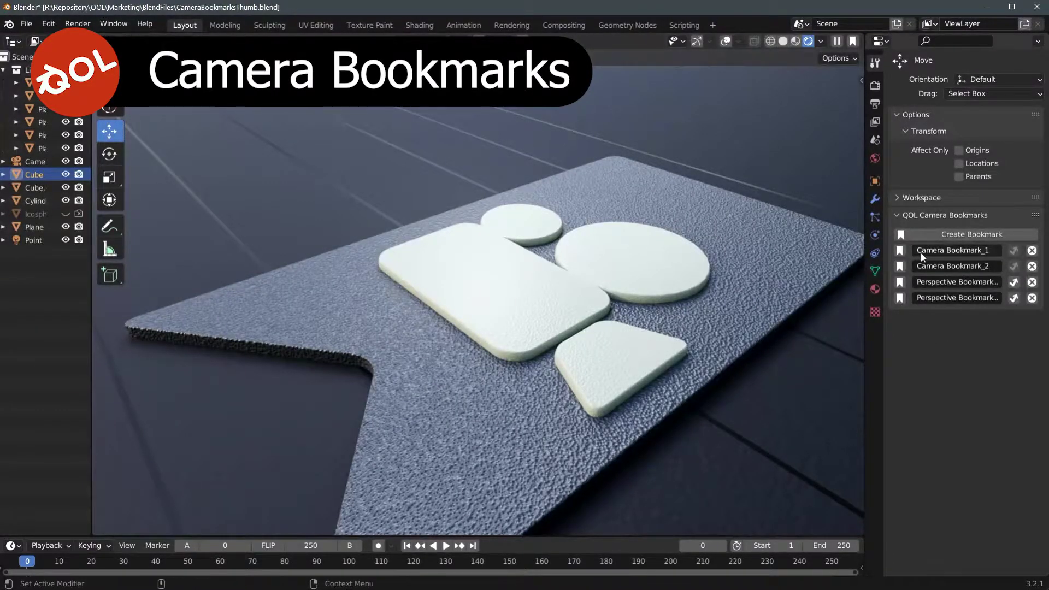
- Rename Camera Bookmark_1 as "Name bookmark"
{"action": "left_click", "coordinate": [946, 251]}
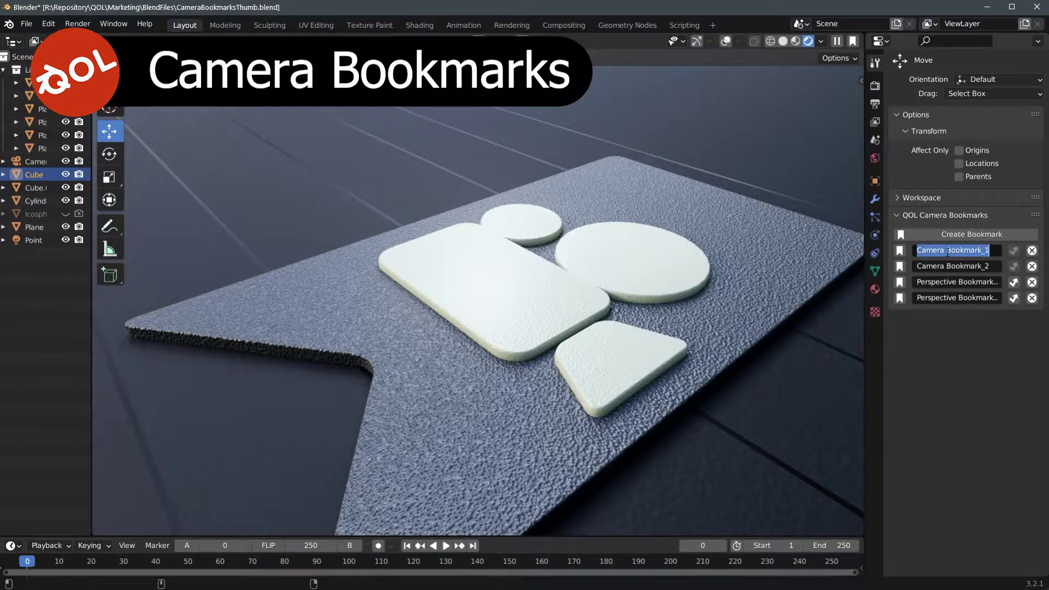
{"action": "type", "text": "Name"}
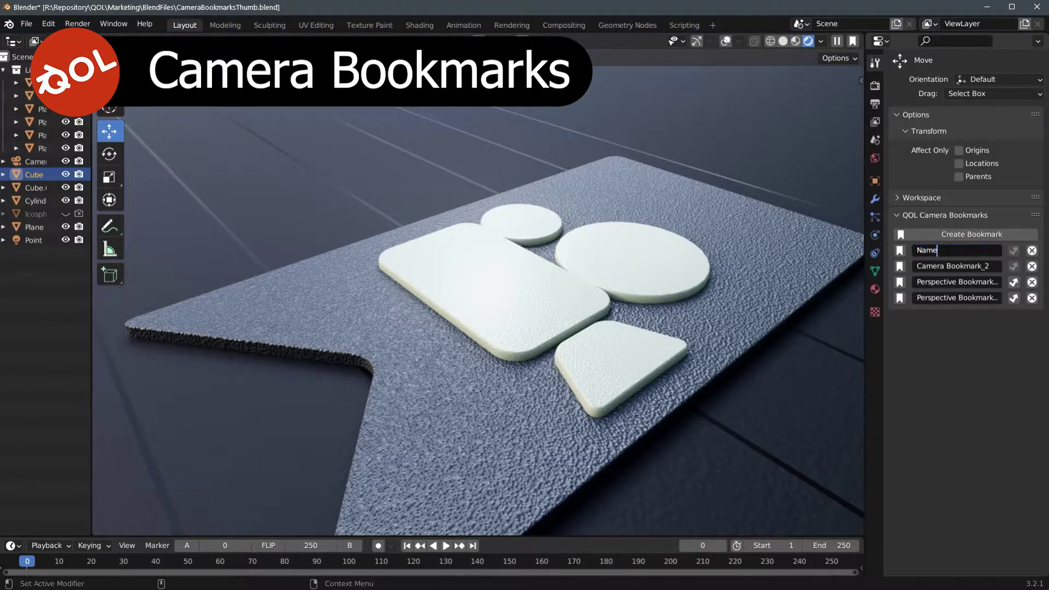
{"action": "type", "text": " bookmark"}
{"action": "key", "text": "Return"}
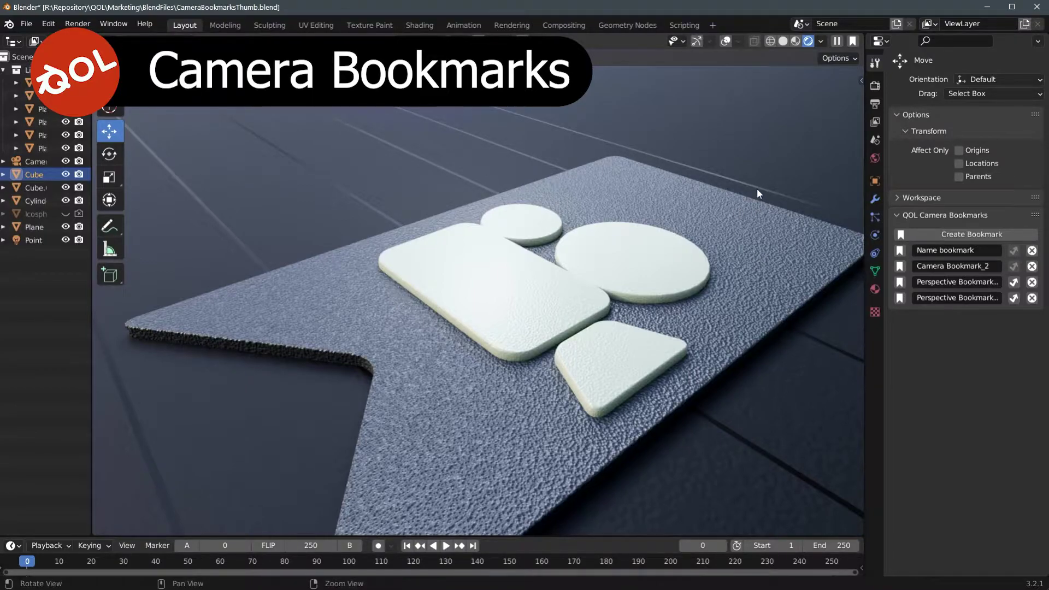
{"action": "left_click", "coordinate": [863, 77]}
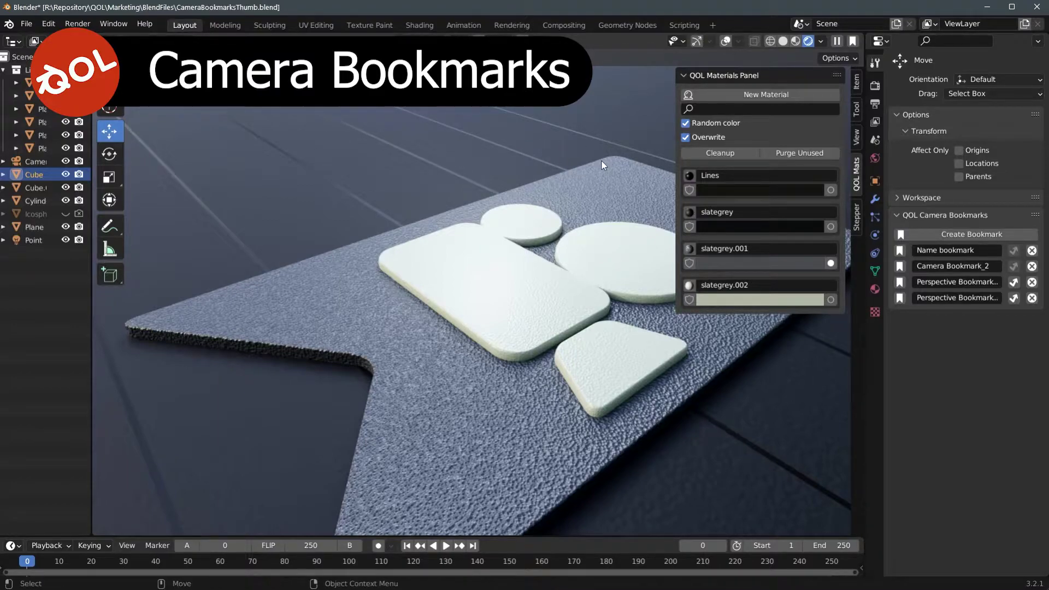
{"action": "key", "text": "n"}
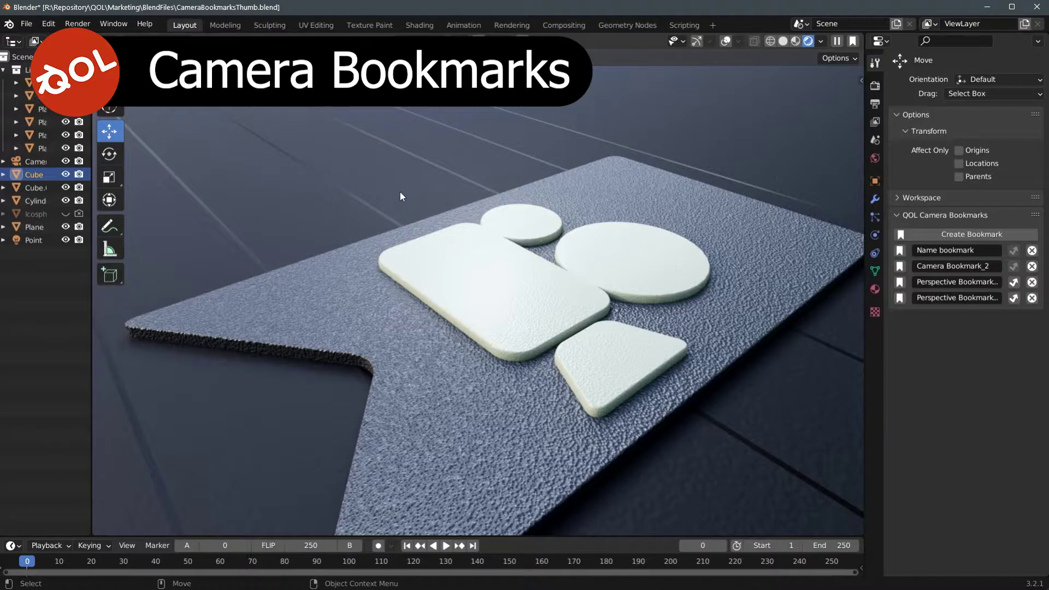
- Set the panel type of the QOL Camera Bookmarks add-on to NPanel in the preferences and close them
{"action": "left_click", "coordinate": [46, 24]}
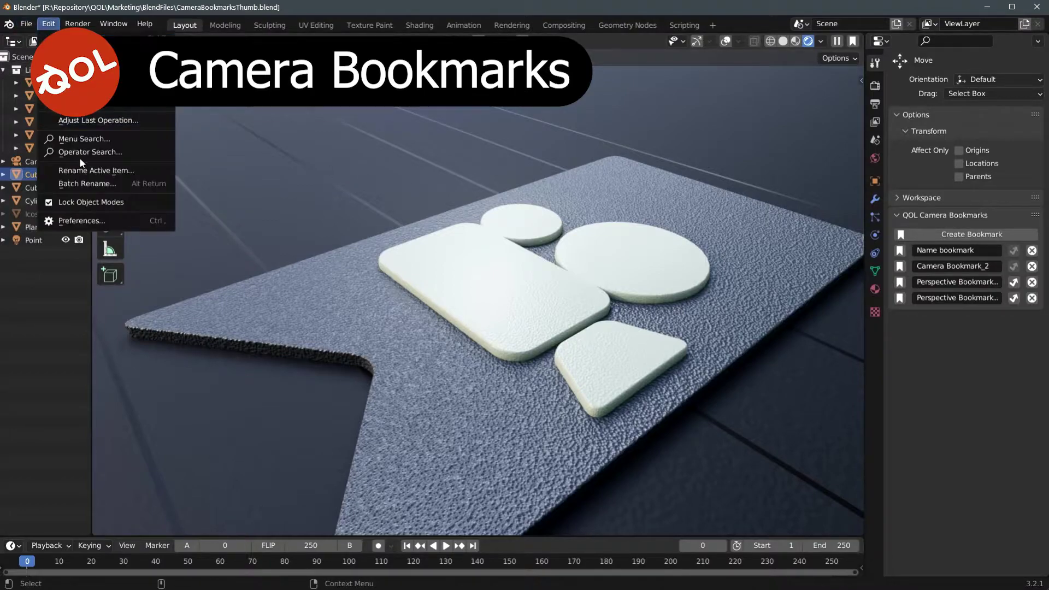
{"action": "left_click", "coordinate": [109, 221]}
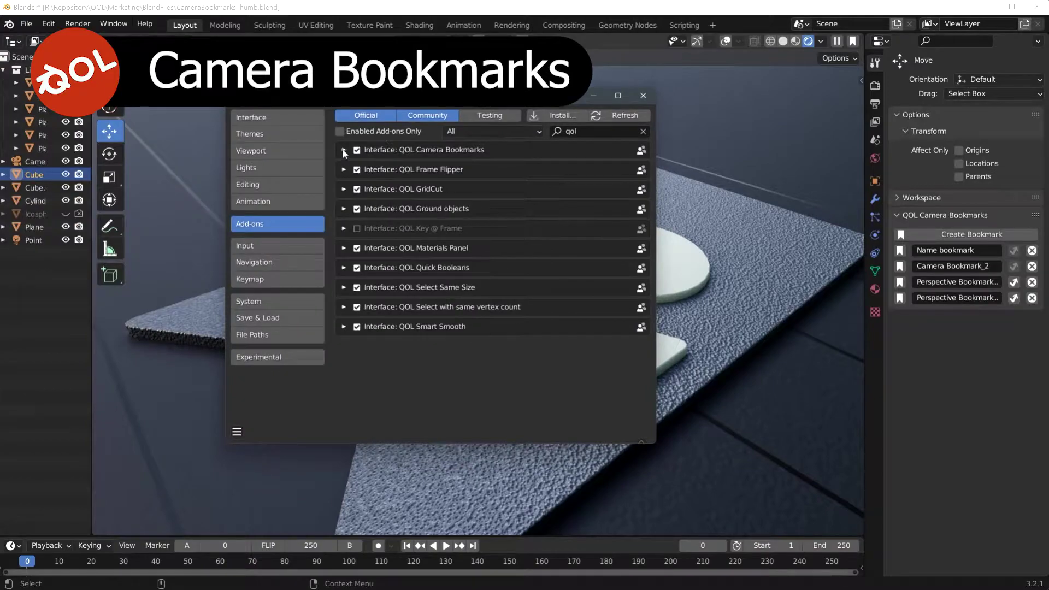
{"action": "left_click", "coordinate": [344, 150]}
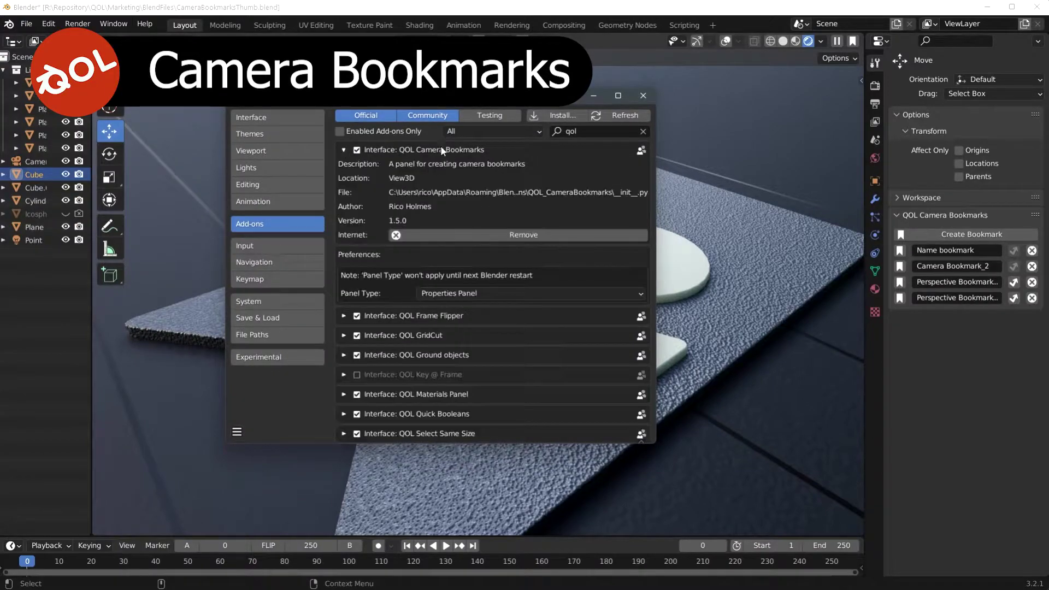
{"action": "left_click", "coordinate": [448, 295]}
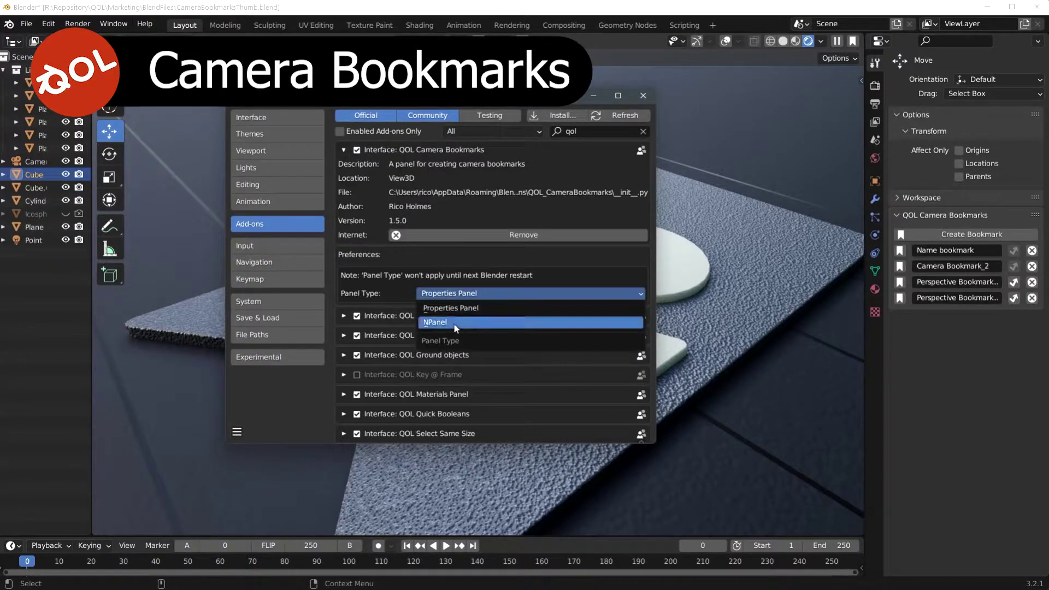
{"action": "left_click", "coordinate": [453, 323]}
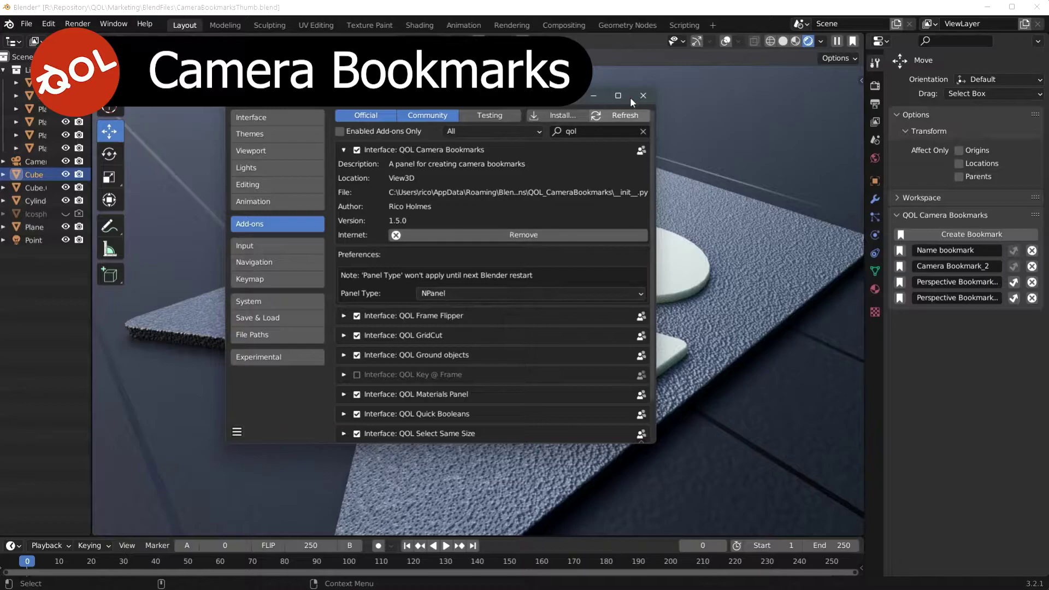
{"action": "left_click", "coordinate": [643, 96]}
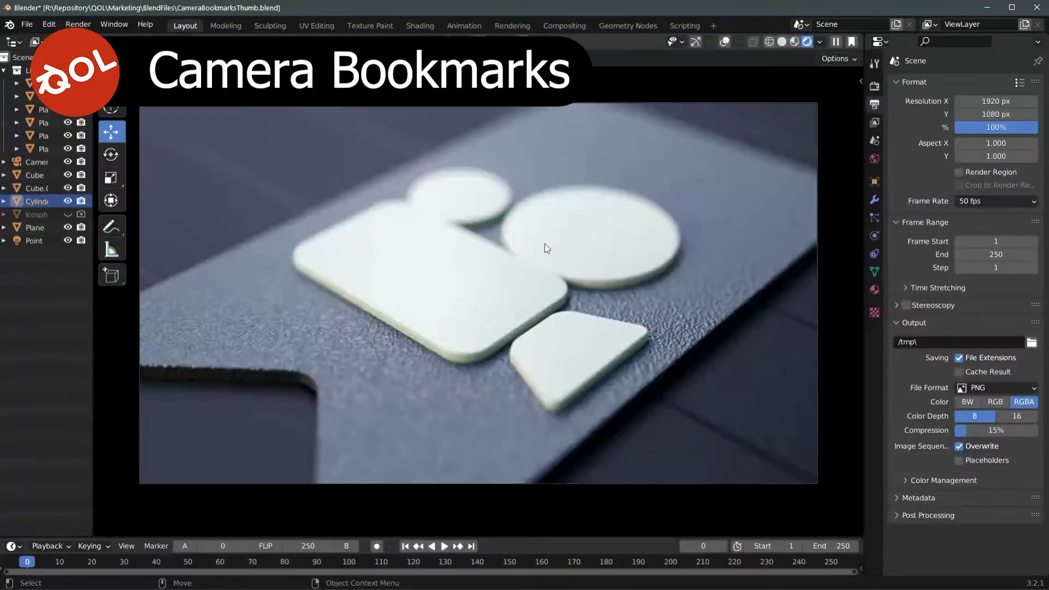
- Show the viewport sidebar's View settings, collapse the View section and place it directly below QOL Camera Bookmarks, above Collections and 3D Cursor
{"action": "middle_click_drag", "start_coordinate": [535, 226], "coordinate": [534, 264]}
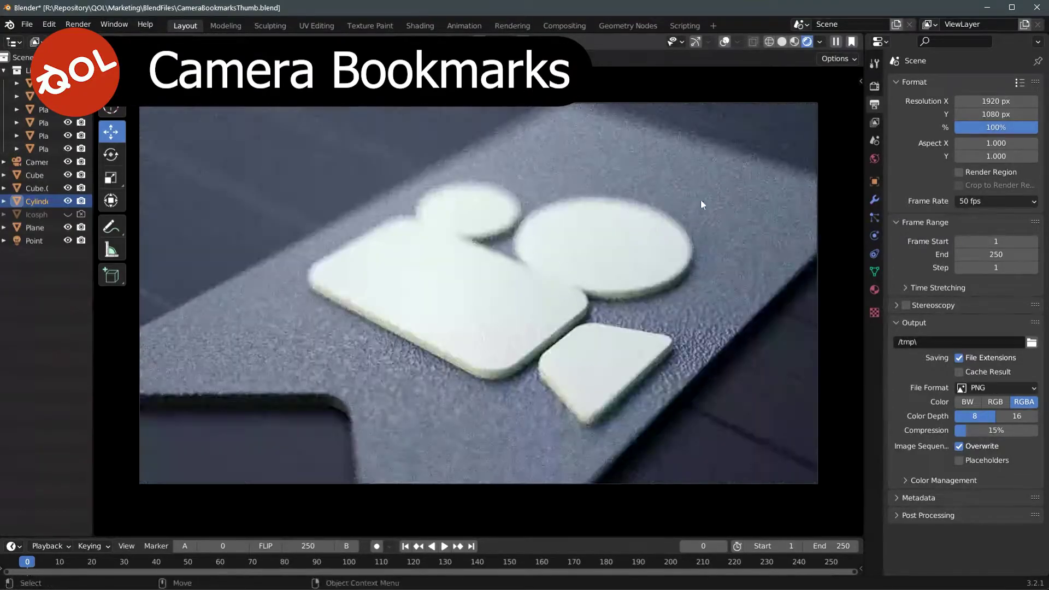
{"action": "left_click", "coordinate": [861, 81]}
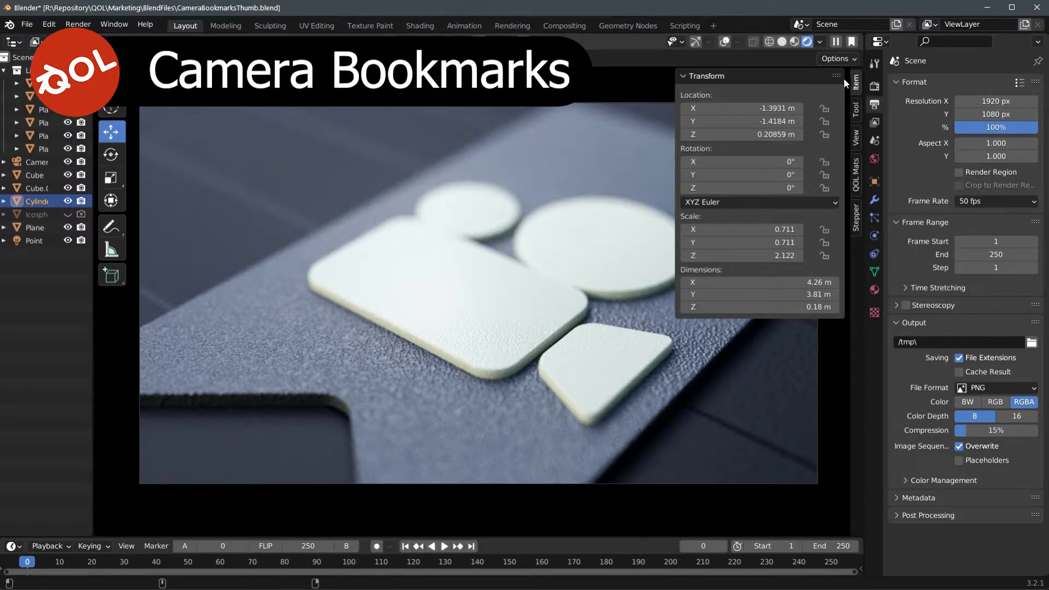
{"action": "left_click", "coordinate": [857, 136]}
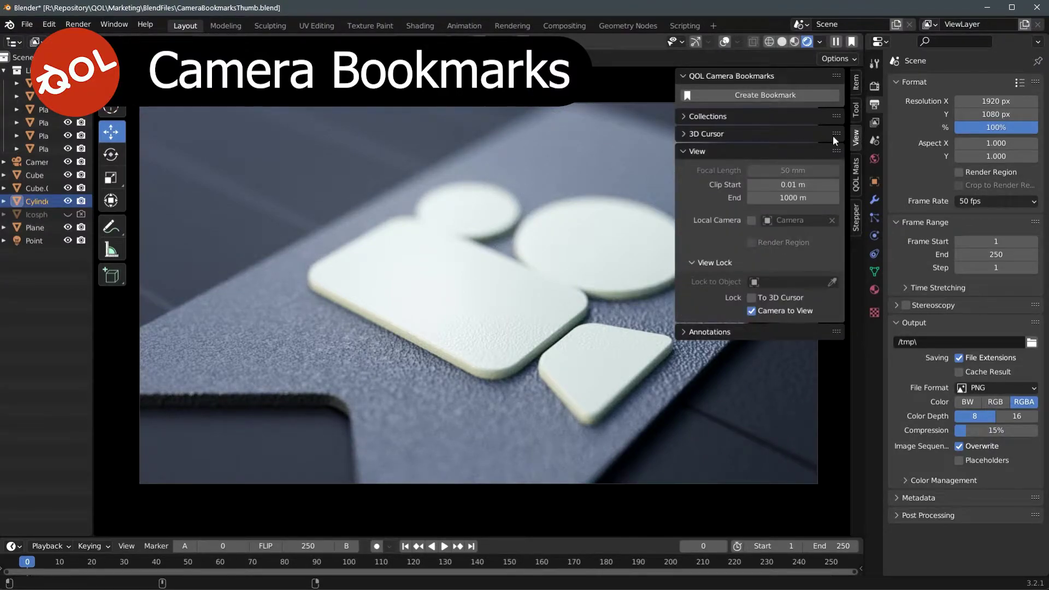
{"action": "left_click", "coordinate": [742, 96]}
{"action": "left_click", "coordinate": [707, 151]}
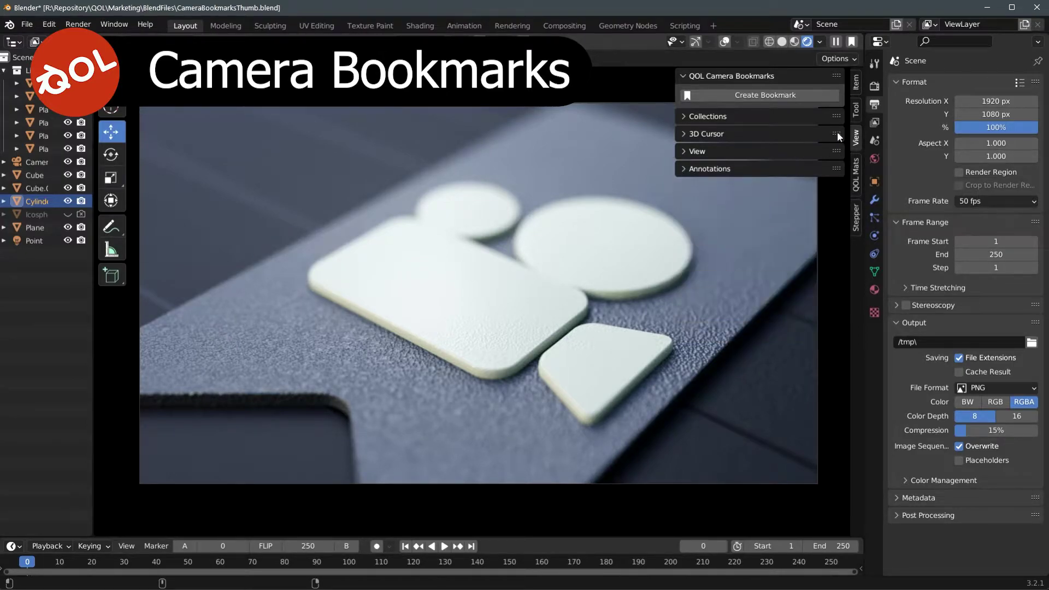
{"action": "left_click_drag", "start_coordinate": [837, 134], "coordinate": [832, 165]}
{"action": "mouse_move", "coordinate": [837, 116]}
{"action": "left_mouse_down"}
{"action": "mouse_move", "coordinate": [837, 147]}
{"action": "mouse_move", "coordinate": [837, 135]}
{"action": "left_mouse_up"}
- Create two camera bookmarks, one from the current camera view and one after rotating the camera to another angle
{"action": "left_click", "coordinate": [759, 99]}
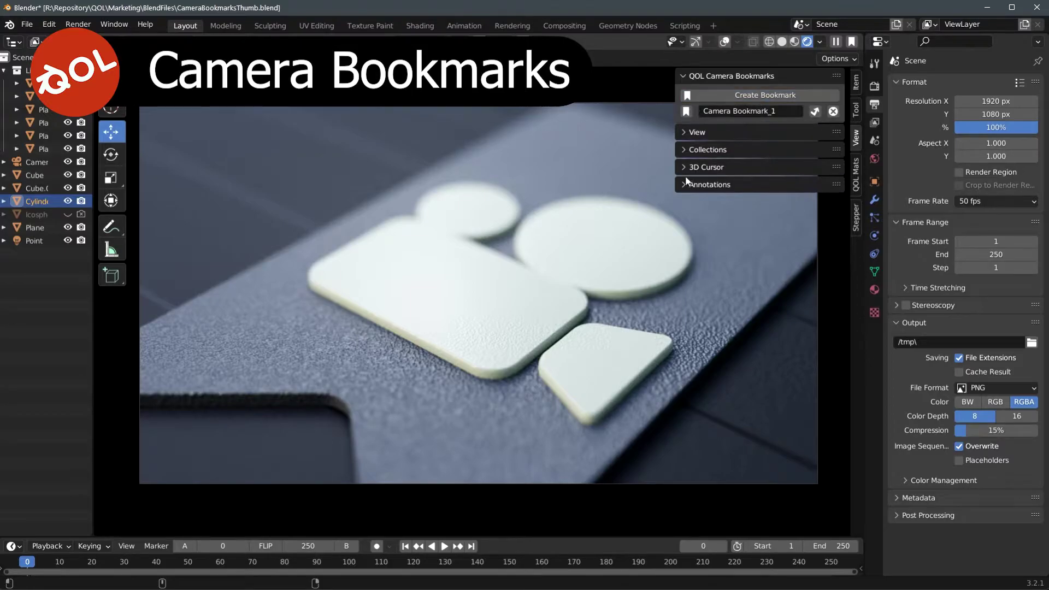
{"action": "middle_click_drag", "start_coordinate": [655, 176], "coordinate": [585, 261]}
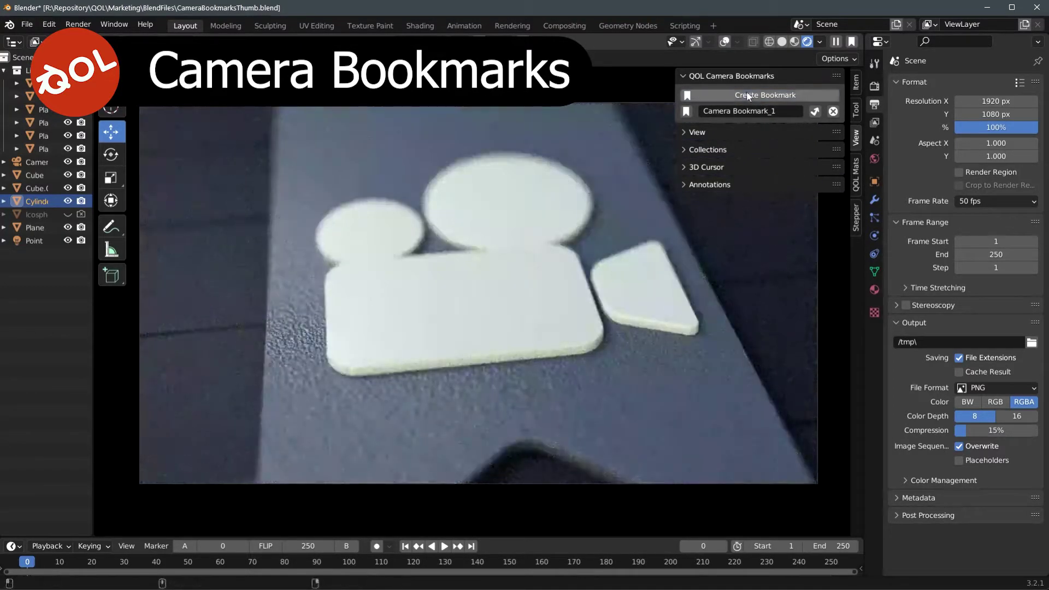
{"action": "left_click", "coordinate": [749, 95]}
- Leave the camera view and create two perspective bookmarks from different viewing angles
{"action": "middle_click_drag", "start_coordinate": [563, 213], "coordinate": [539, 254]}
{"action": "key", "text": "KP_0"}
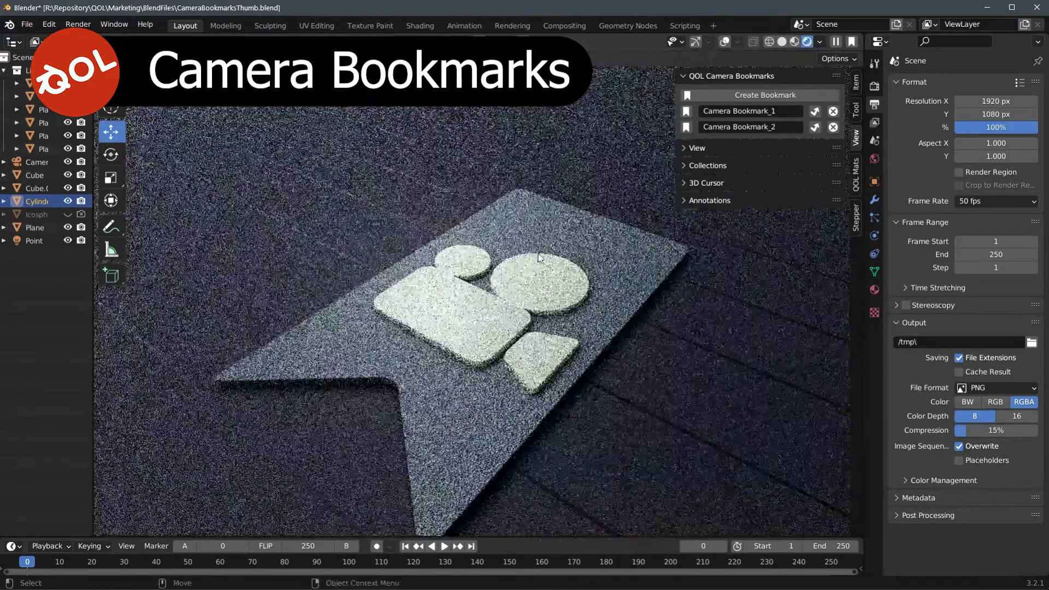
{"action": "left_click", "coordinate": [740, 97]}
{"action": "left_click", "coordinate": [742, 96]}
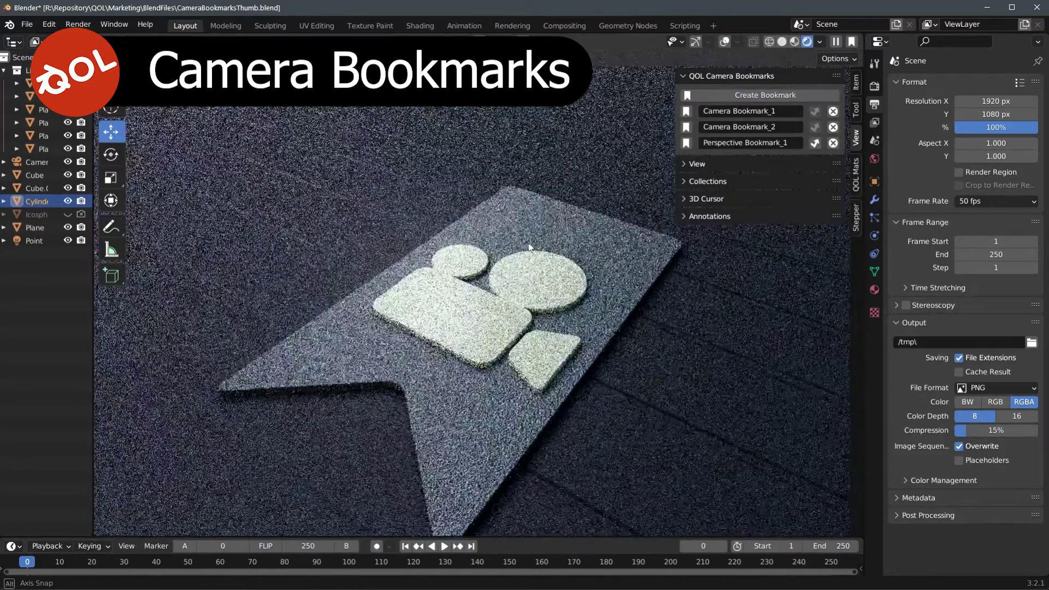
{"action": "left_click", "coordinate": [762, 96]}
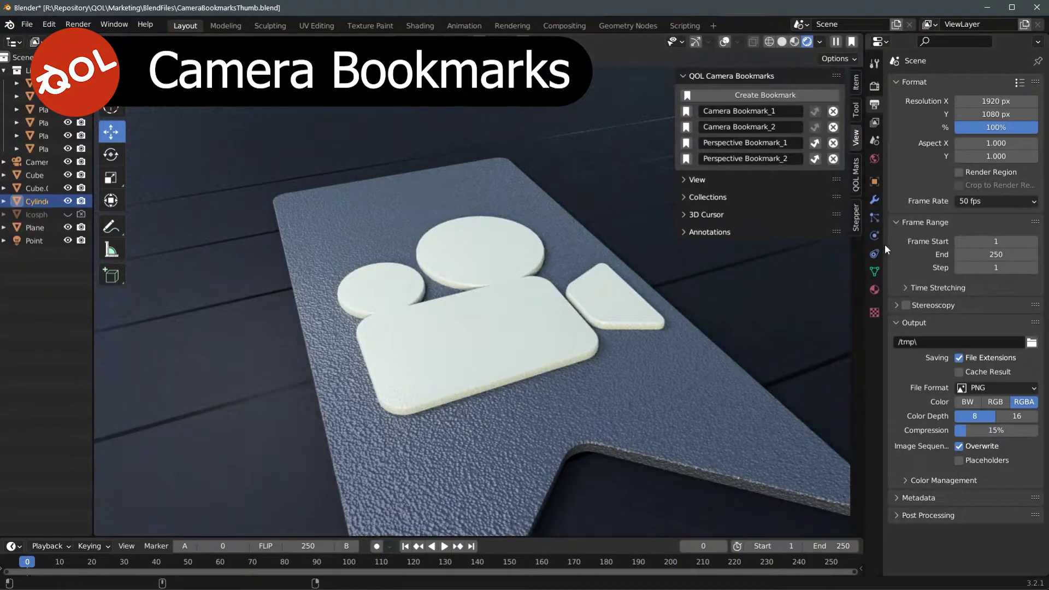
- Hide the viewport sidebar and cycle through the saved camera and perspective bookmarks using the add-on's header shortcut
{"action": "middle_click_drag", "start_coordinate": [802, 301], "coordinate": [630, 294]}
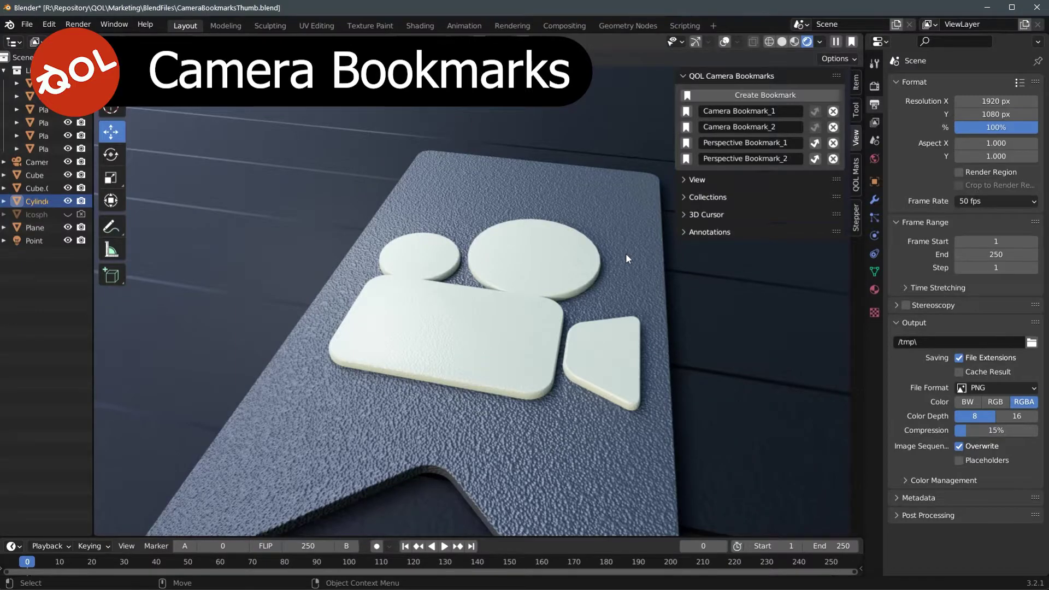
{"action": "key", "text": "n"}
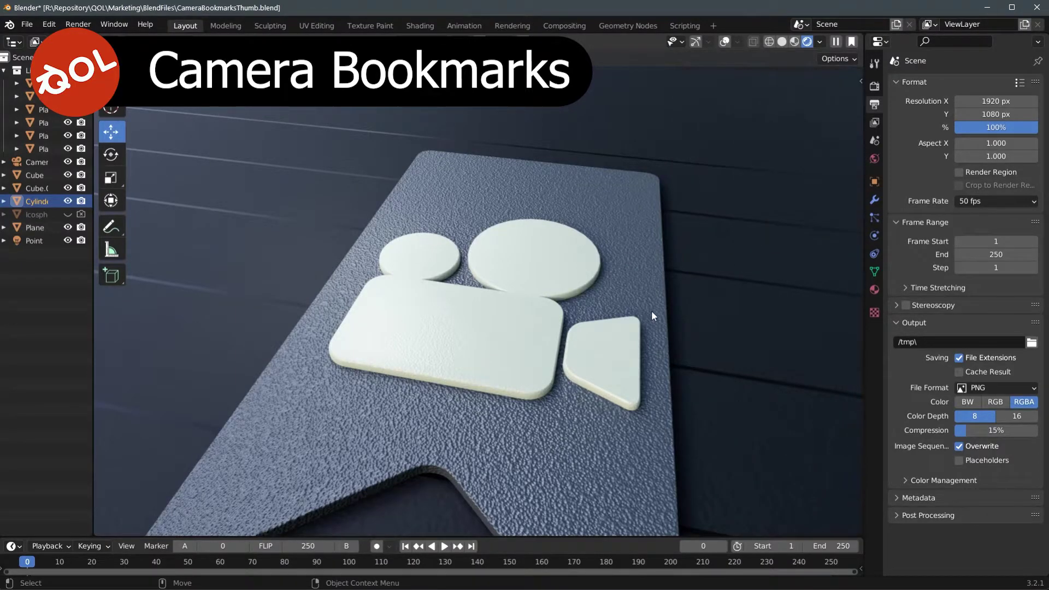
{"action": "middle_click_drag", "start_coordinate": [641, 345], "coordinate": [581, 346]}
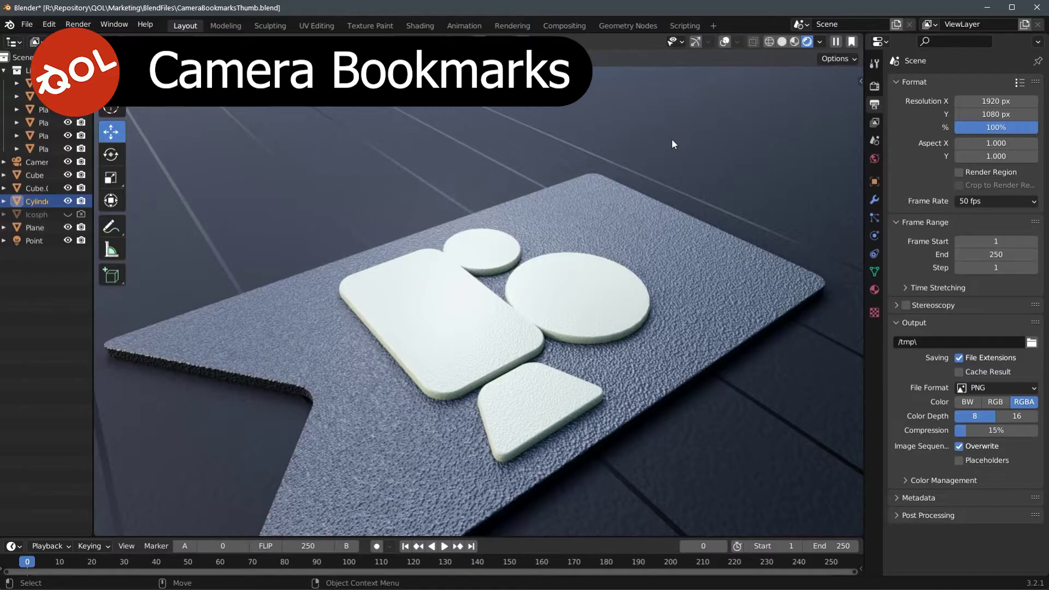
{"action": "left_click", "coordinate": [853, 43]}
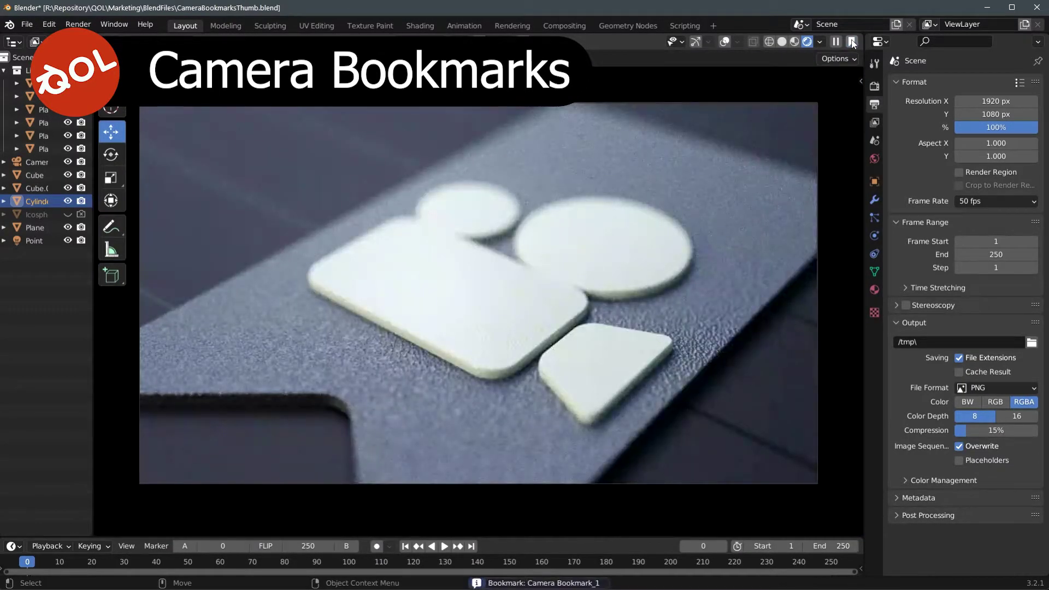
{"action": "left_click", "coordinate": [852, 42]}
{"action": "left_click", "coordinate": [853, 42]}
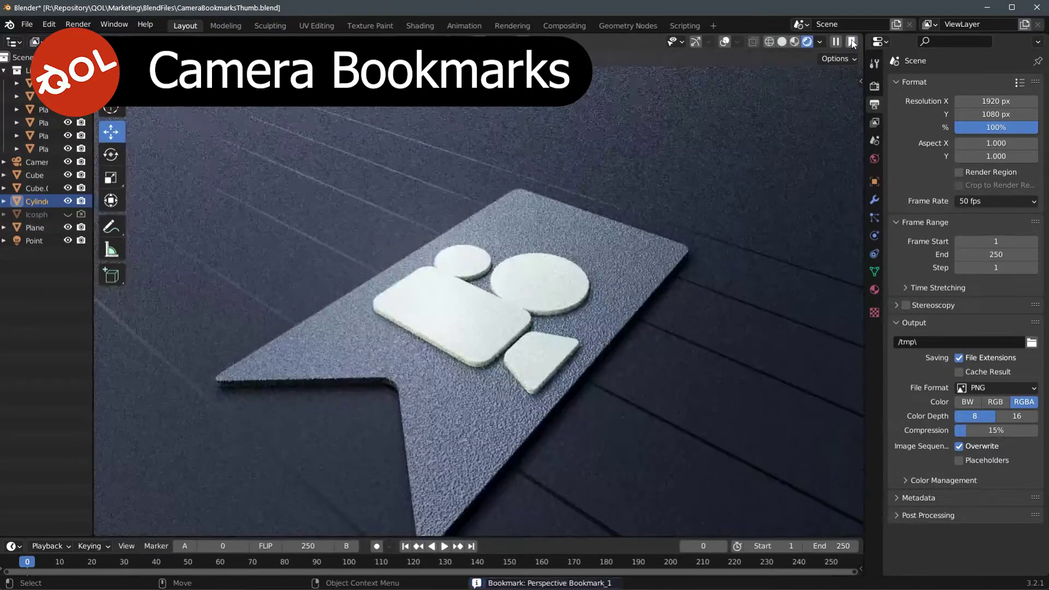
{"action": "left_click", "coordinate": [852, 42]}
{"action": "left_click", "coordinate": [853, 42]}
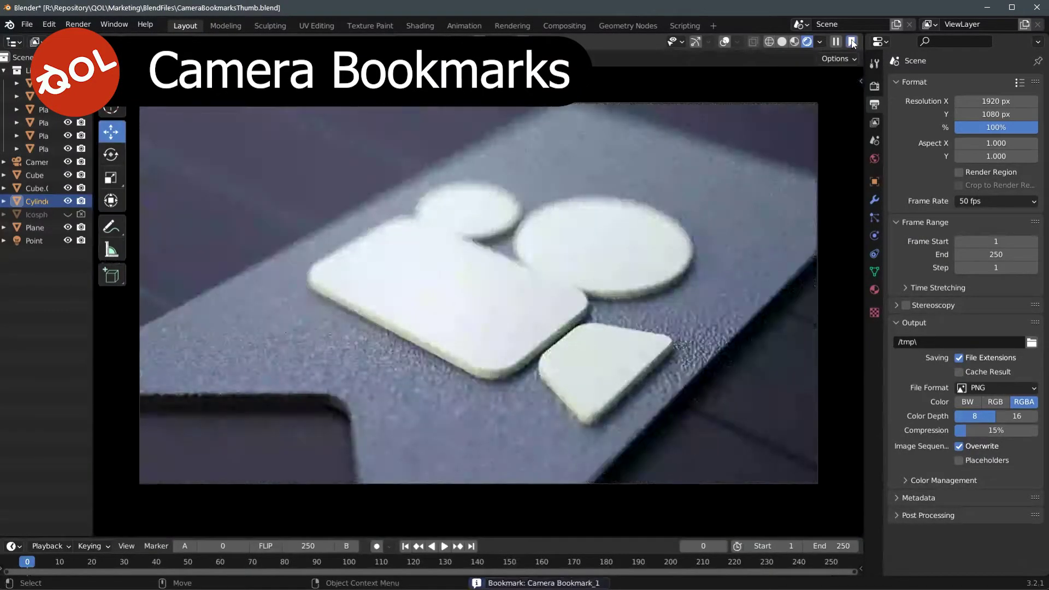
- Save three additional camera bookmarks from different camera angles while the sidebar is hidden
{"action": "left_click_drag", "start_coordinate": [539, 147], "coordinate": [563, 171], "text": "alt"}
{"action": "middle_click_drag", "start_coordinate": [563, 171], "coordinate": [568, 212], "text": "alt"}
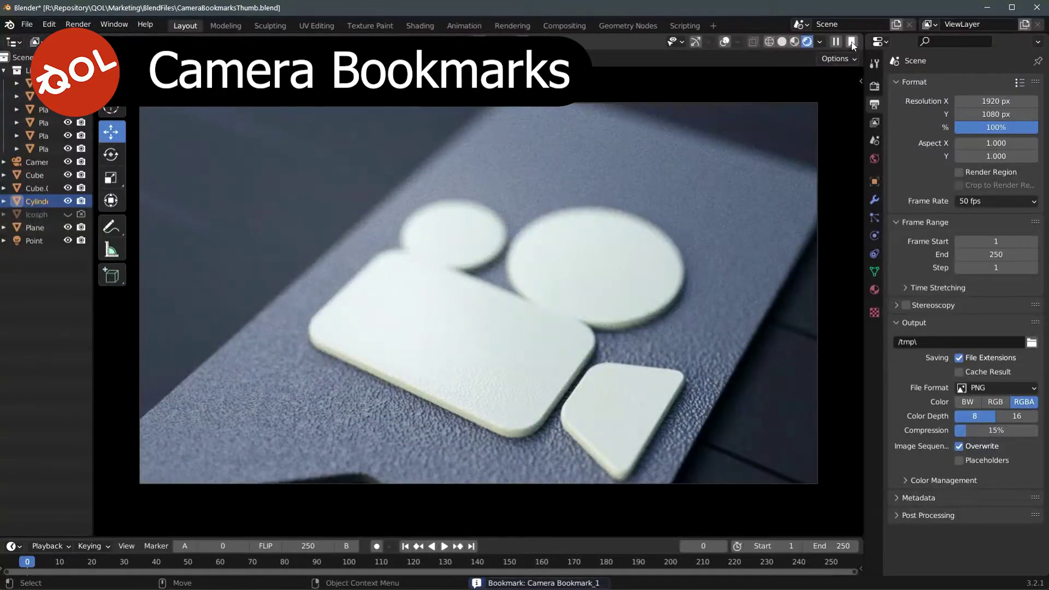
{"action": "left_click_drag", "start_coordinate": [707, 163], "coordinate": [730, 155], "text": "alt"}
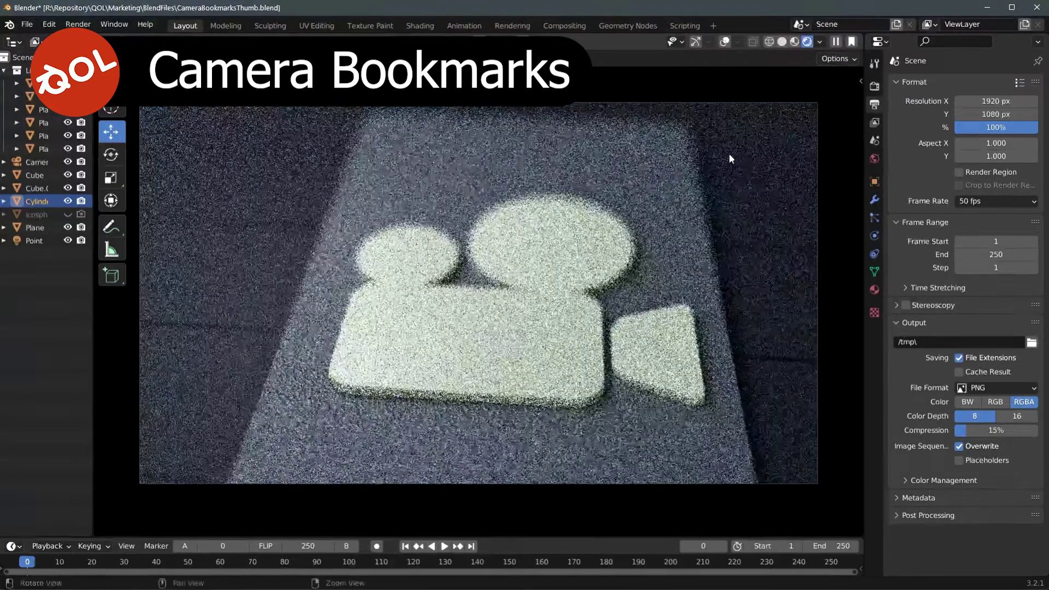
{"action": "left_click_drag", "start_coordinate": [556, 214], "coordinate": [616, 210], "text": "alt"}
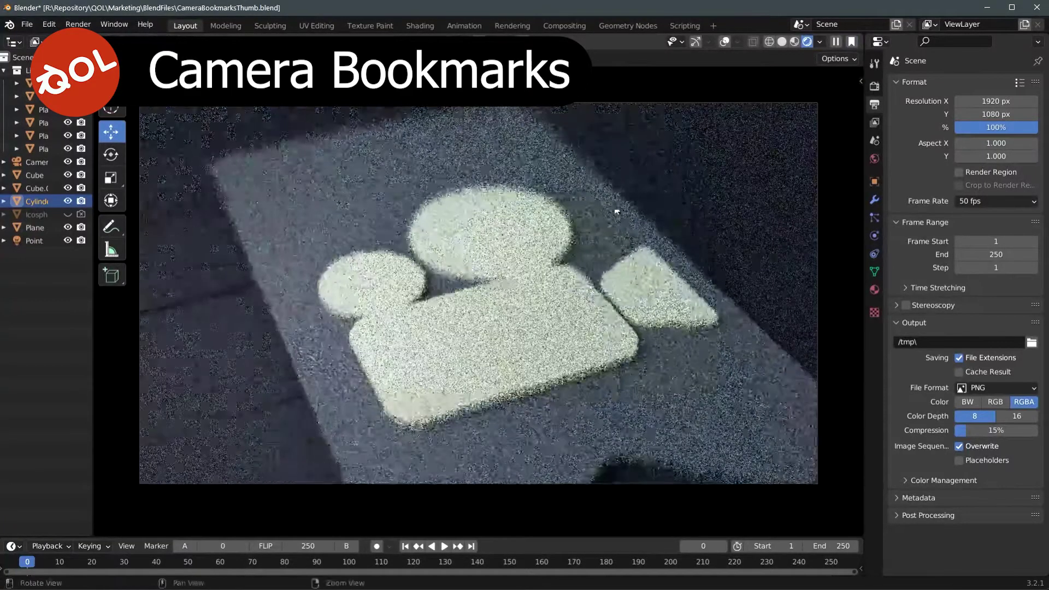
{"action": "key", "text": "ctrl+4"}
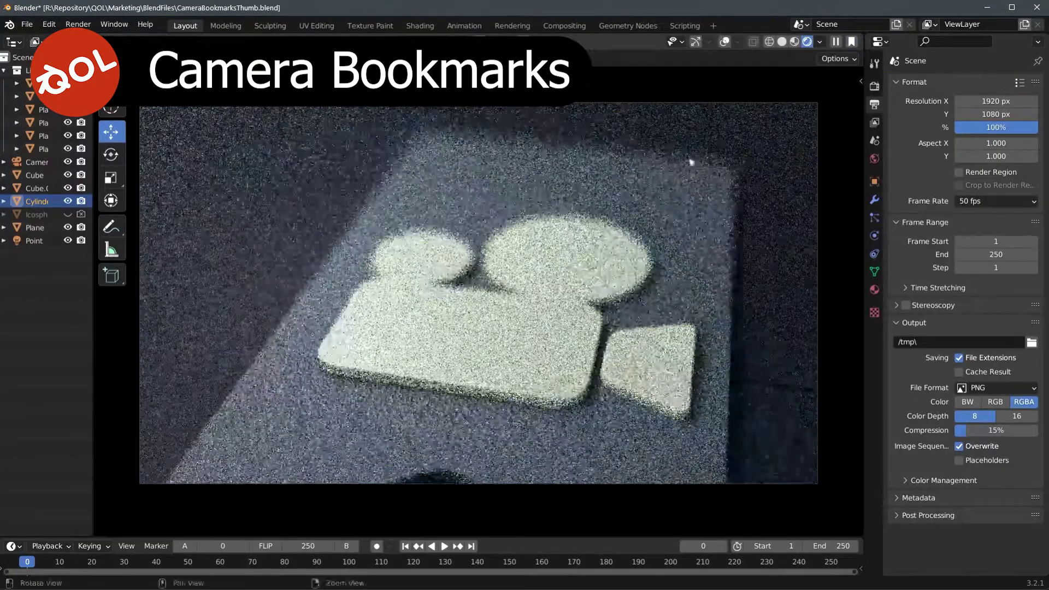
- Show the viewport sidebar again and delete Camera Bookmark_5, Camera Bookmark_4, Camera Bookmark_3 and Camera Bookmark_2
{"action": "left_click", "coordinate": [860, 81]}
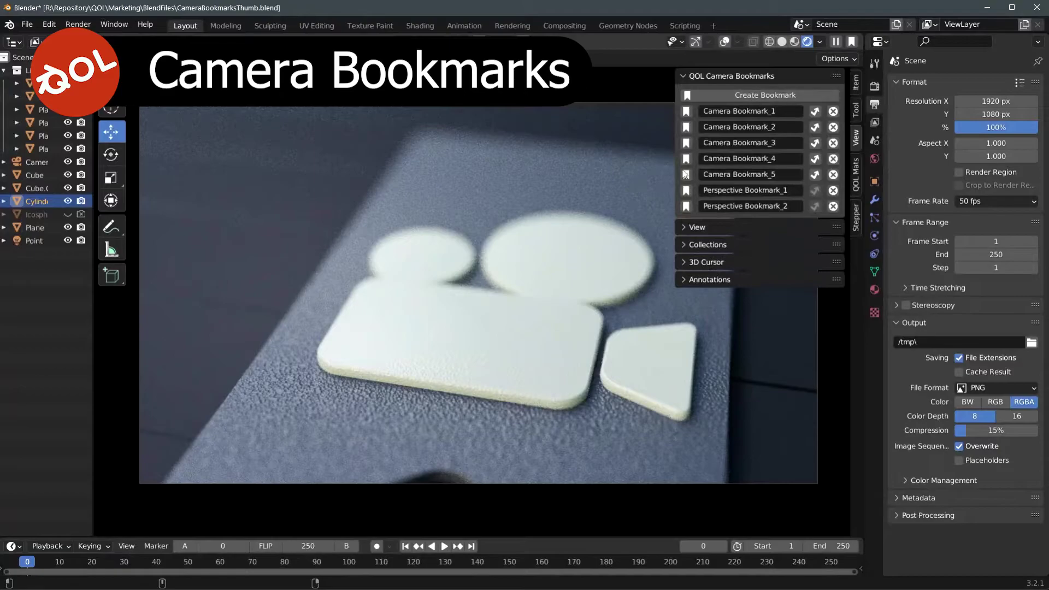
{"action": "left_click", "coordinate": [833, 174]}
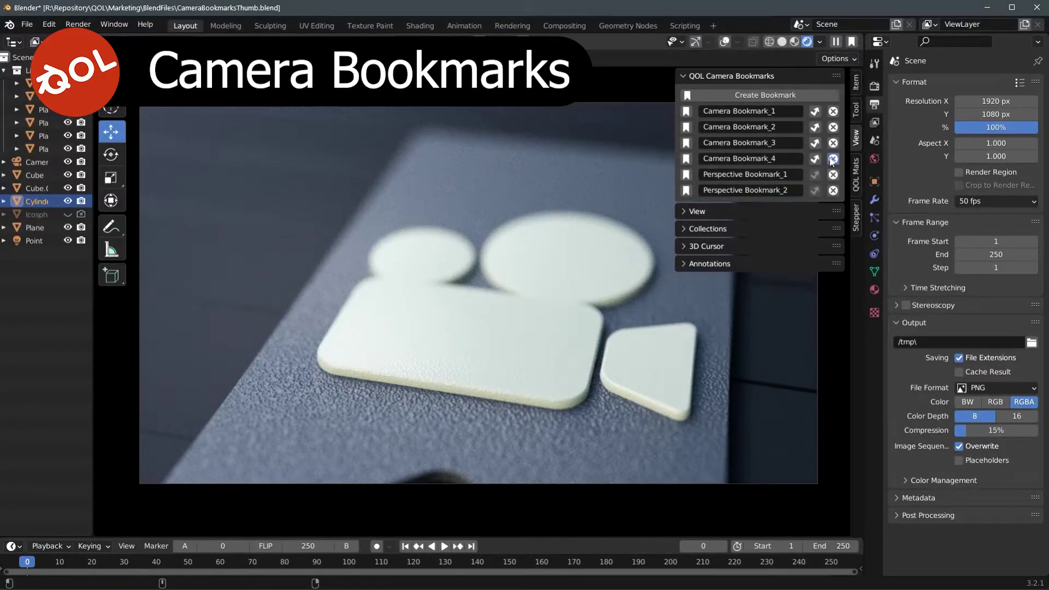
{"action": "left_click", "coordinate": [833, 158]}
{"action": "left_click", "coordinate": [833, 143]}
{"action": "left_click", "coordinate": [833, 127]}
- Restore Camera Bookmark_1, Perspective Bookmark_1 and Perspective Bookmark_2 in turn
{"action": "left_click", "coordinate": [686, 112]}
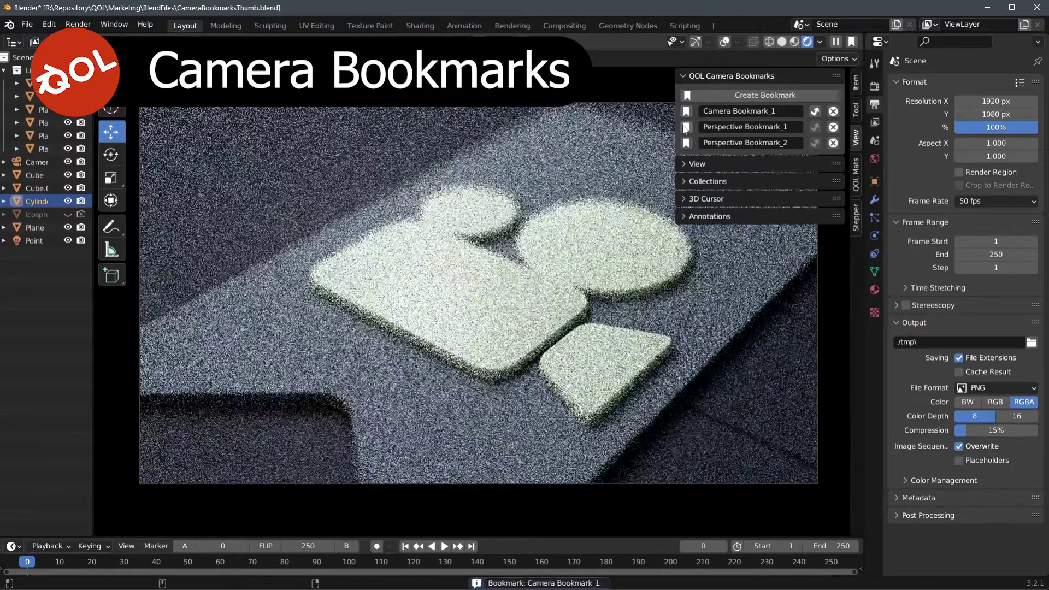
{"action": "left_click", "coordinate": [687, 127]}
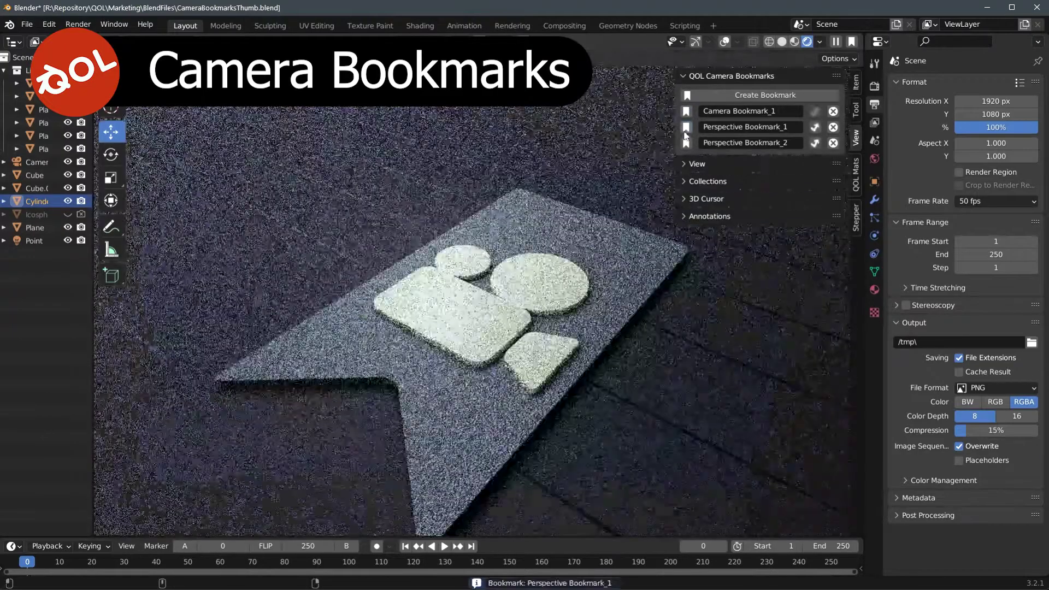
{"action": "left_click", "coordinate": [687, 142]}
{"action": "middle_click_drag", "start_coordinate": [580, 208], "coordinate": [476, 276]}
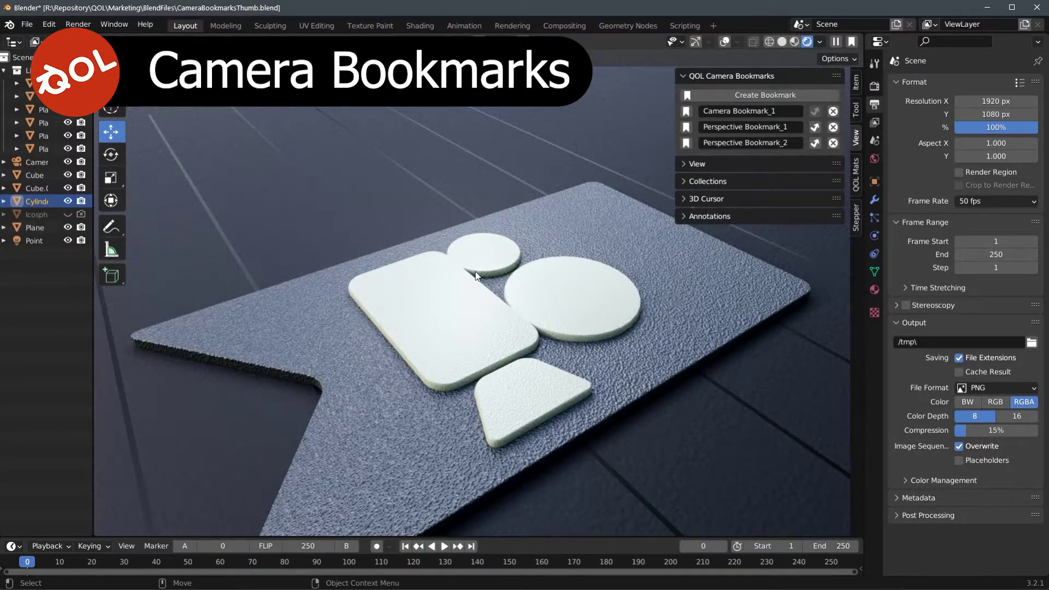
{"action": "middle_click_drag", "start_coordinate": [476, 276], "coordinate": [499, 251]}
{"action": "scroll", "coordinate": [503, 233], "scroll_direction": "up", "scroll_amount": 2}
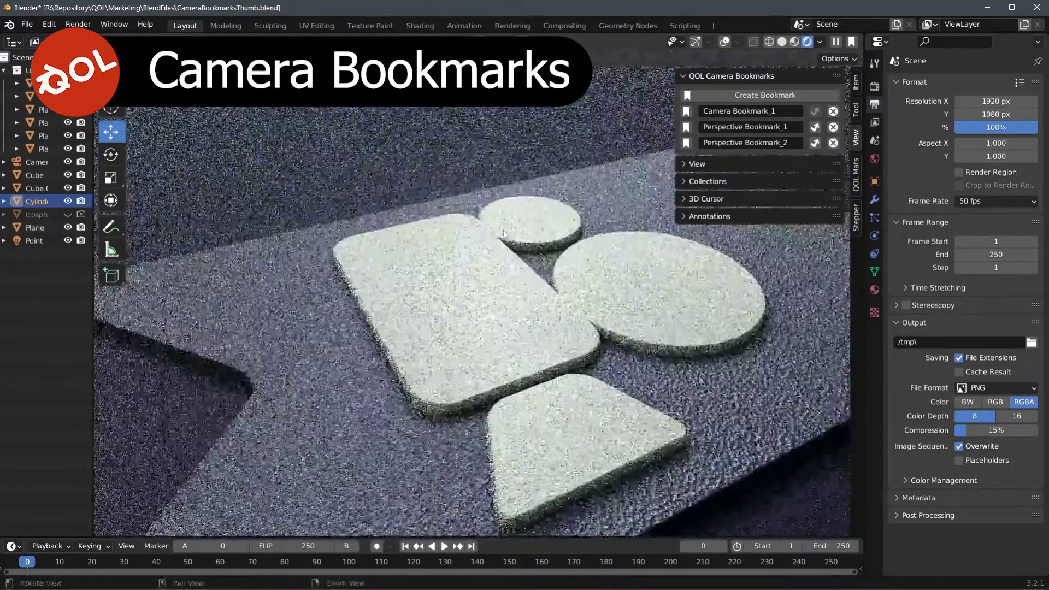